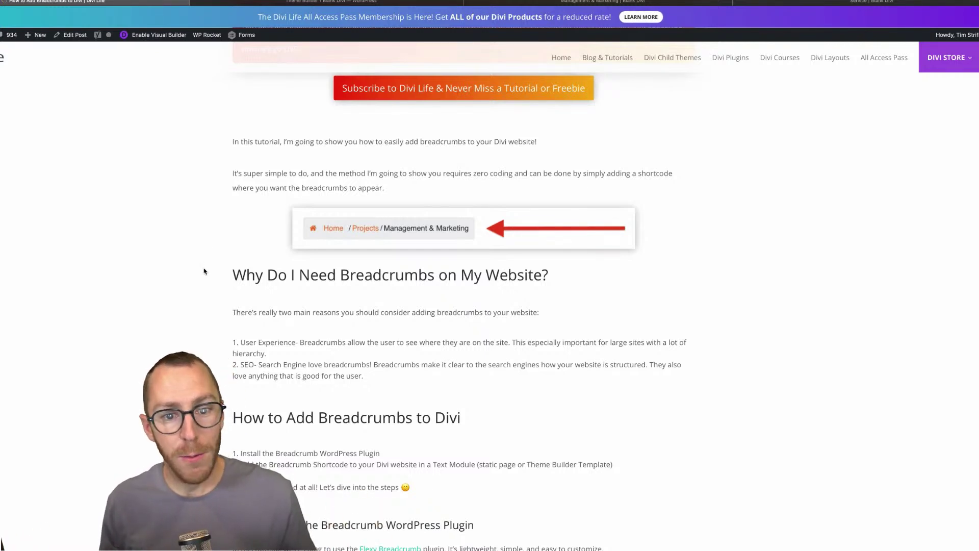
# Step: Read the tutorial's section on why a website needs breadcrumbs, including the user experience reason
pyautogui.scroll(1, 204, 272)
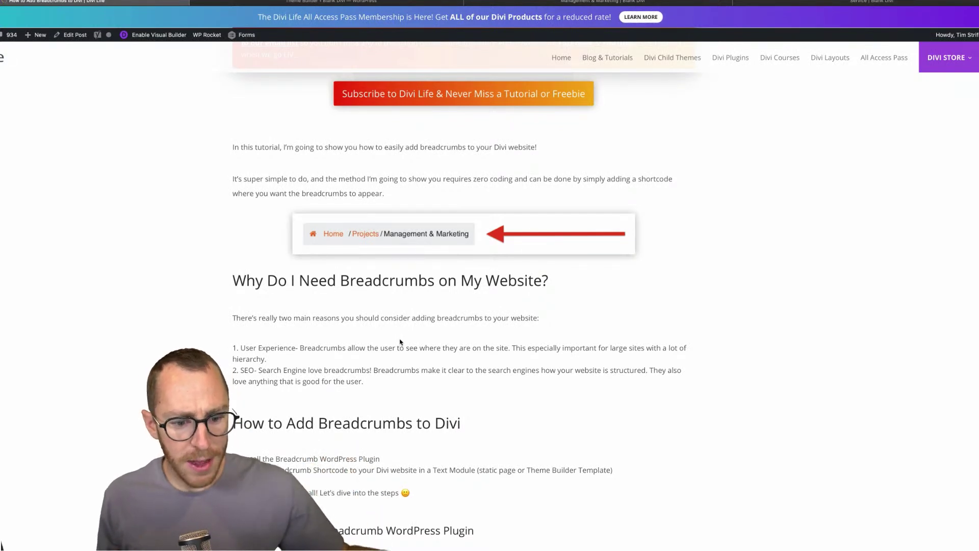
pyautogui.scroll(-3, 400, 341)
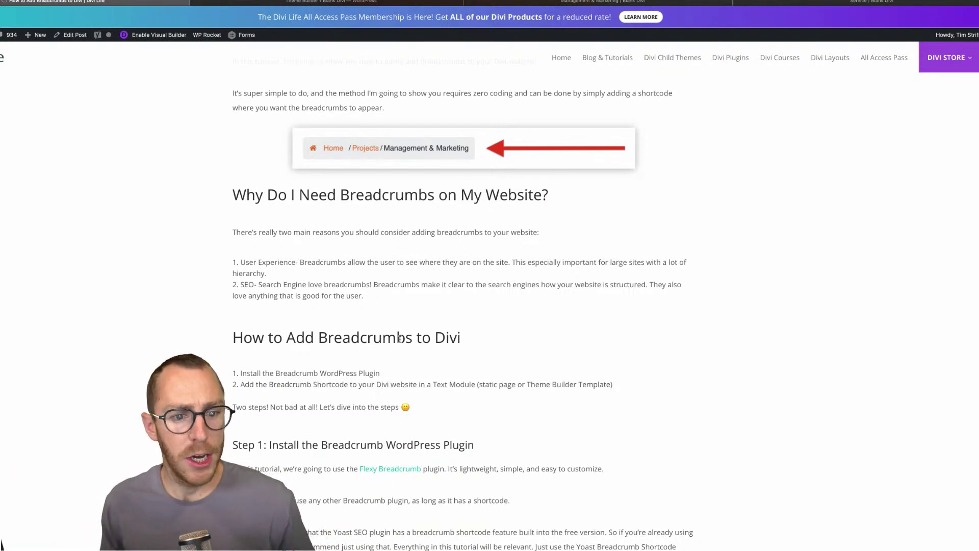
pyautogui.moveTo(247, 194); pyautogui.dragTo(528, 220)
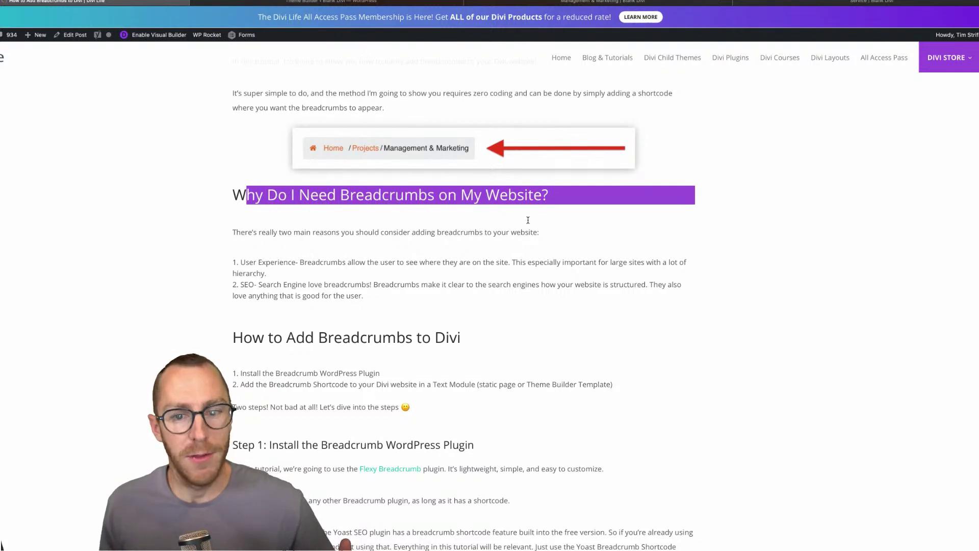
pyautogui.click(528, 220)
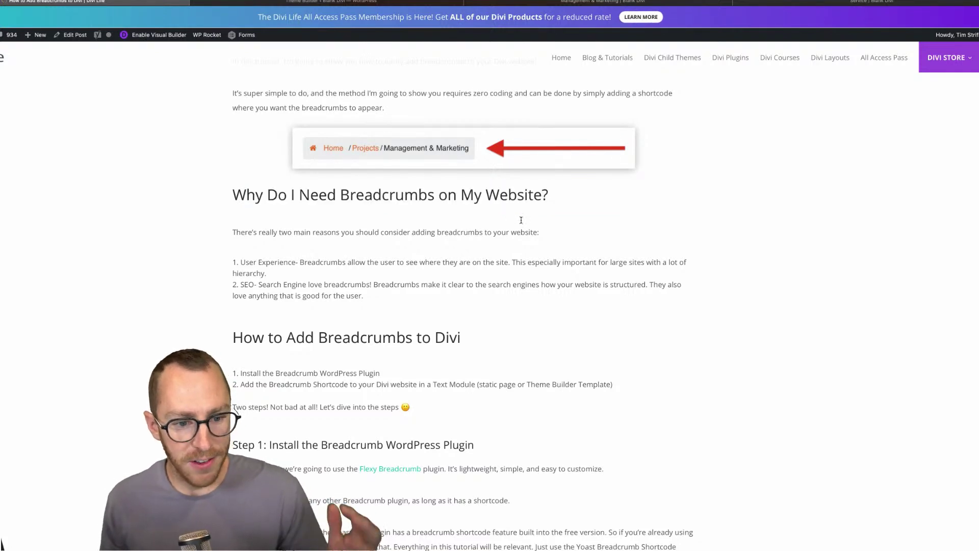
pyautogui.moveTo(240, 263); pyautogui.dragTo(284, 271)
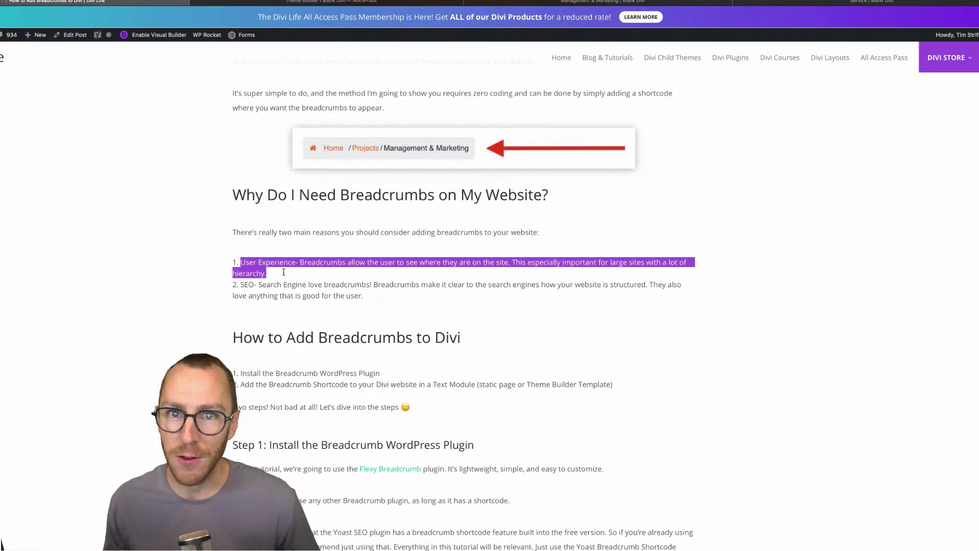
pyautogui.click(74, 357)
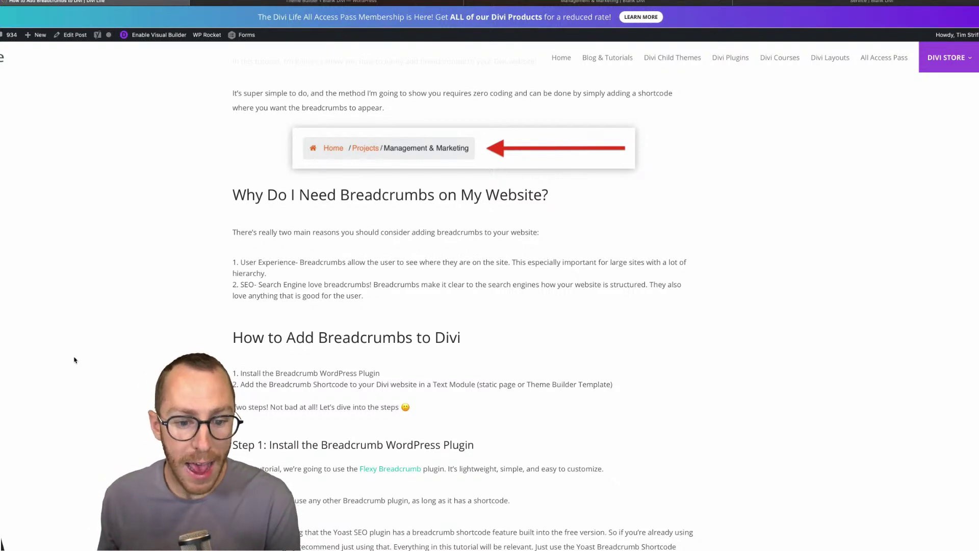
# Step: Read the tutorial's instructions on installing the Flexy Breadcrumb plugin and the alternative Yoast shortcode wpseo_breadcrumb
pyautogui.scroll(-1, 74, 360)
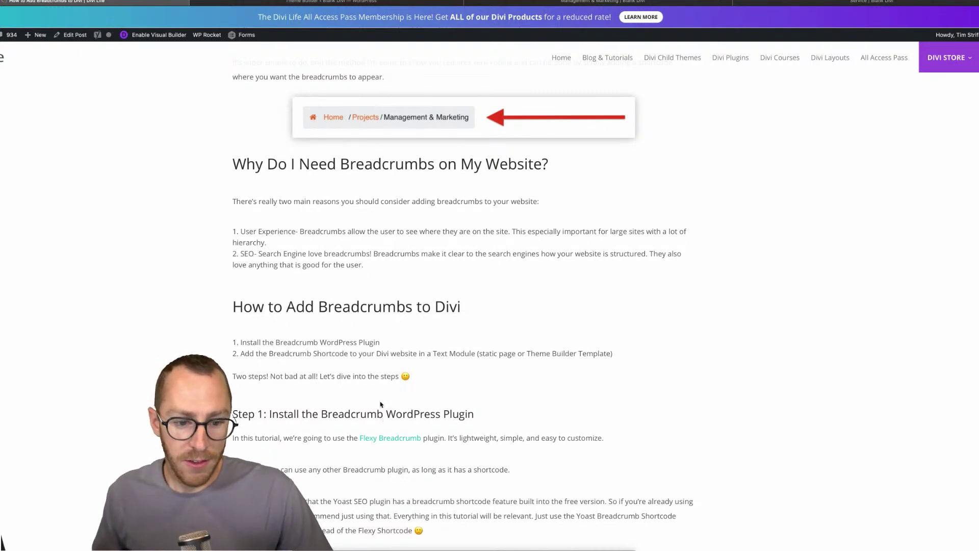
pyautogui.scroll(-3, 320, 318)
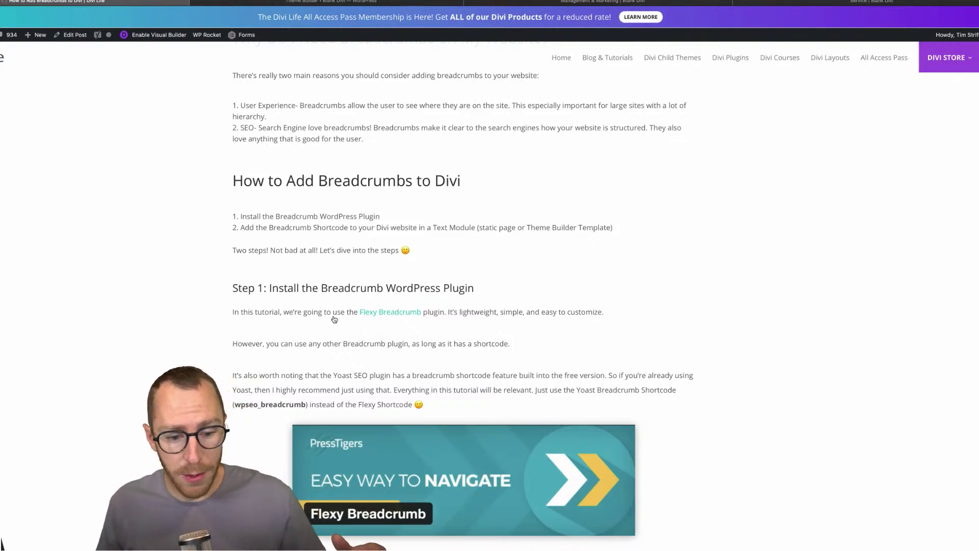
pyautogui.scroll(-3, 334, 327)
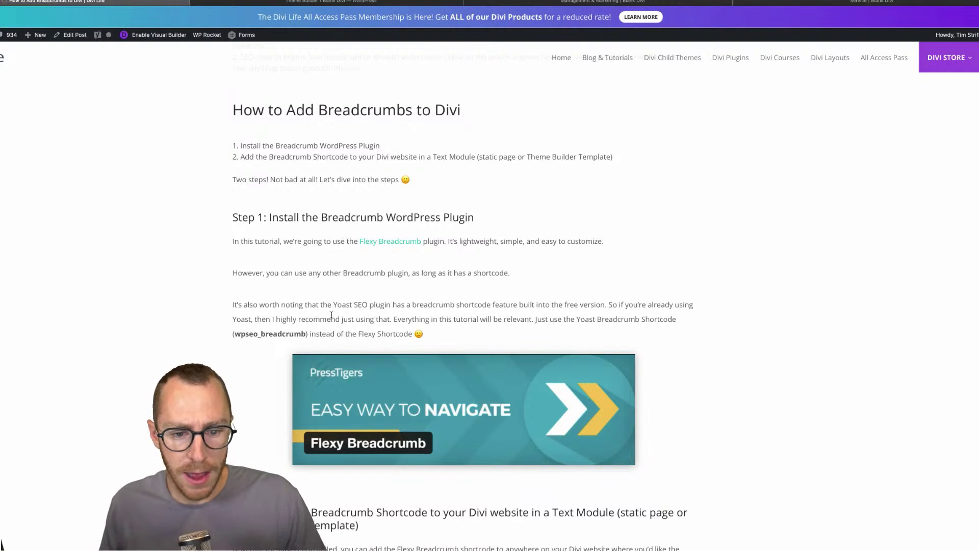
pyautogui.moveTo(235, 302); pyautogui.dragTo(393, 305)
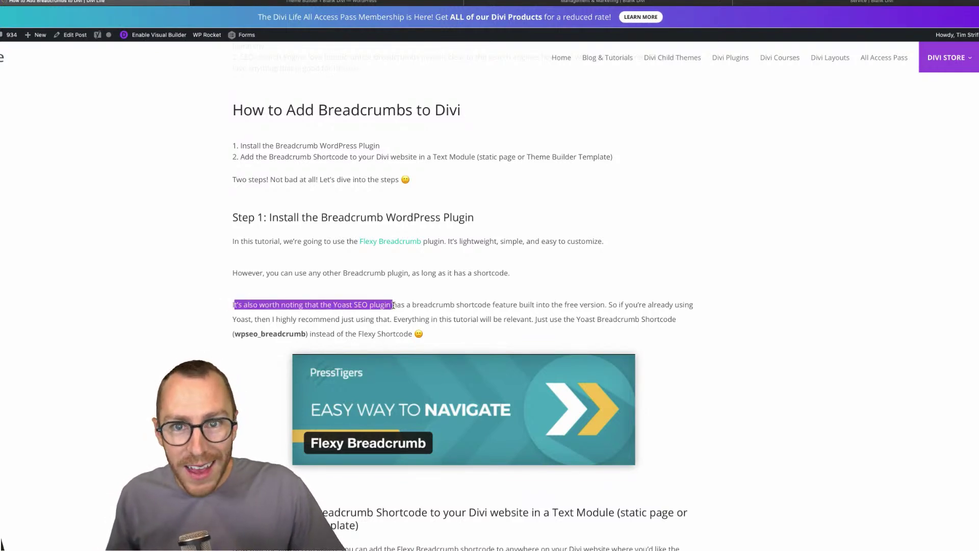
pyautogui.click(479, 316)
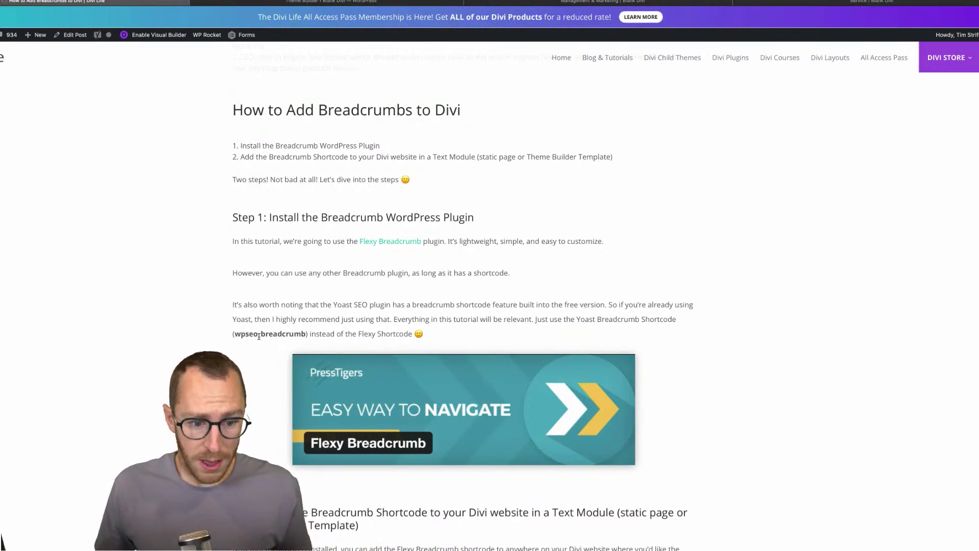
pyautogui.moveTo(259, 333); pyautogui.dragTo(305, 334)
pyautogui.click(306, 333)
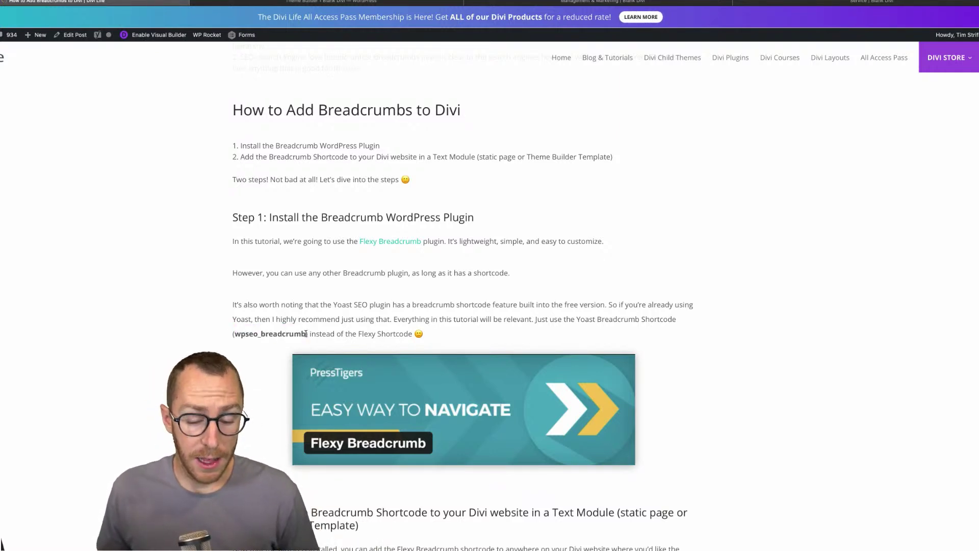
pyautogui.scroll(-5, 305, 333)
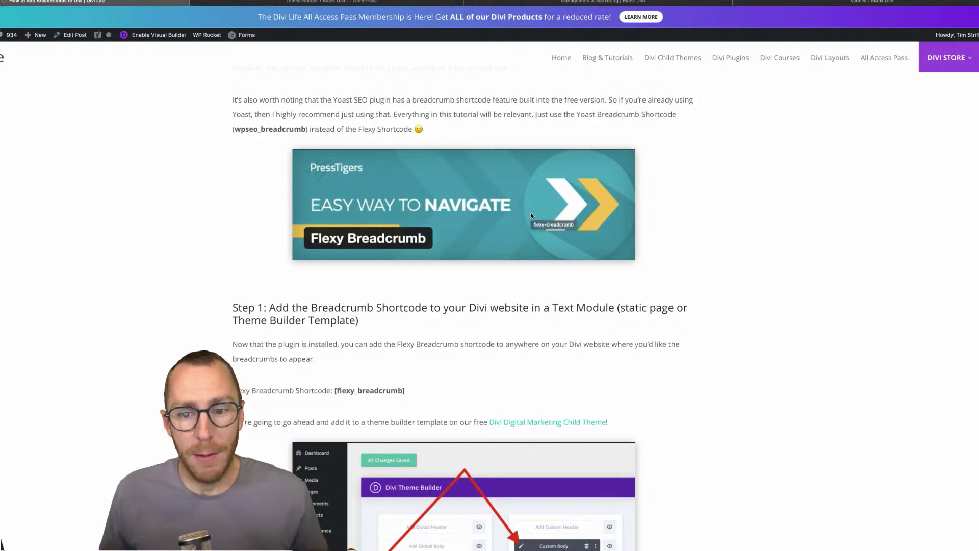
# Step: Check the site's Divi Theme Builder templates, and return to the tutorial's section on adding the breadcrumb shortcode
pyautogui.click(382, 3)
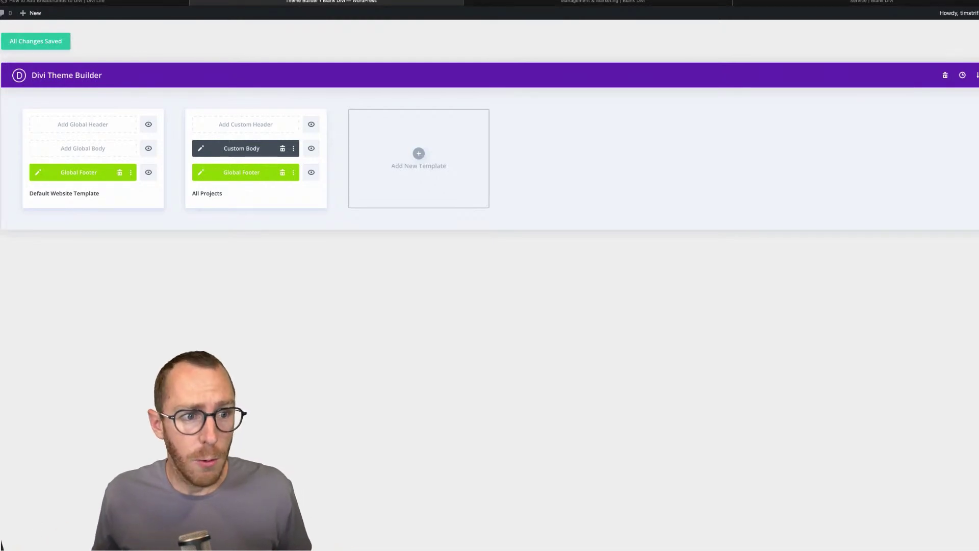
pyautogui.click(102, 4)
pyautogui.scroll(-1, 242, 291)
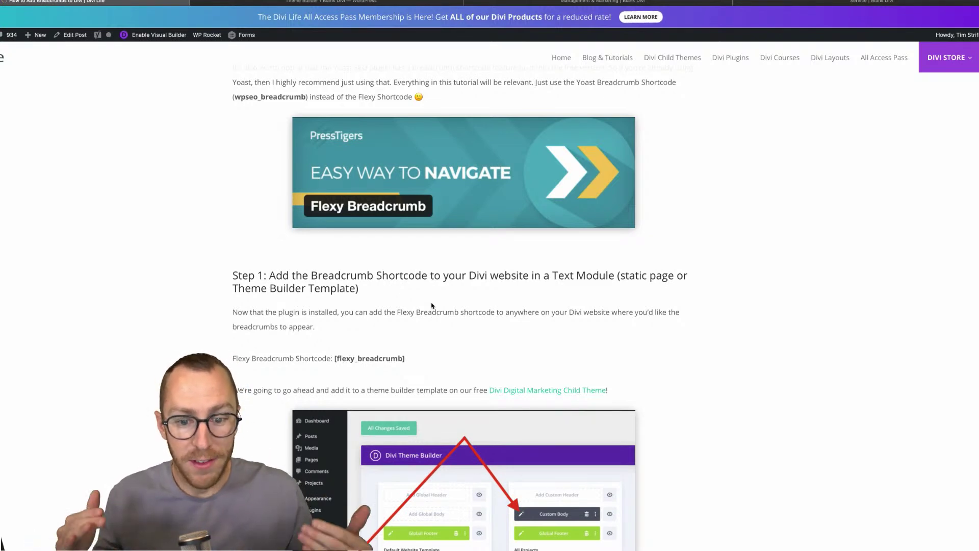
# Step: Review the Management & Marketing project page from its header through the client testimonials
pyautogui.click(601, 4)
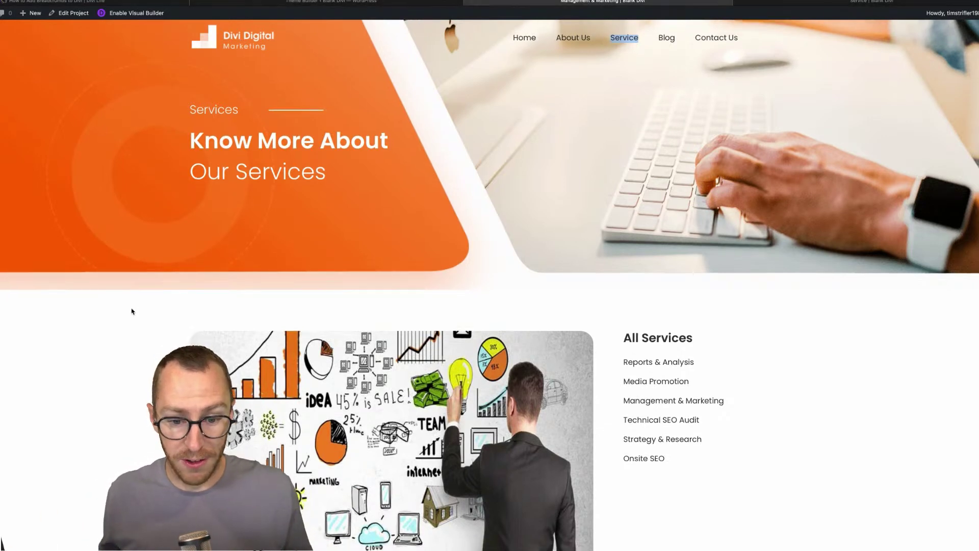
pyautogui.scroll(-4, 131, 316)
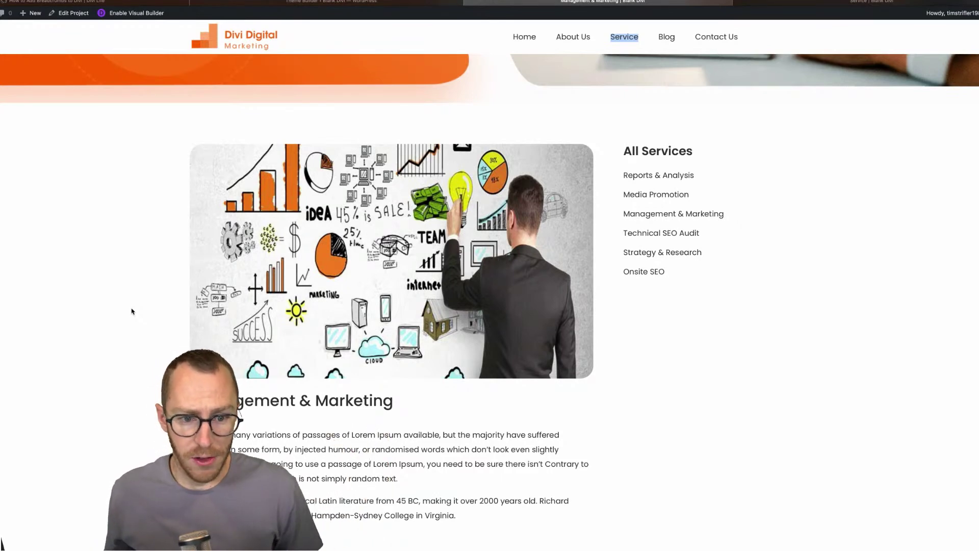
pyautogui.scroll(4, 132, 312)
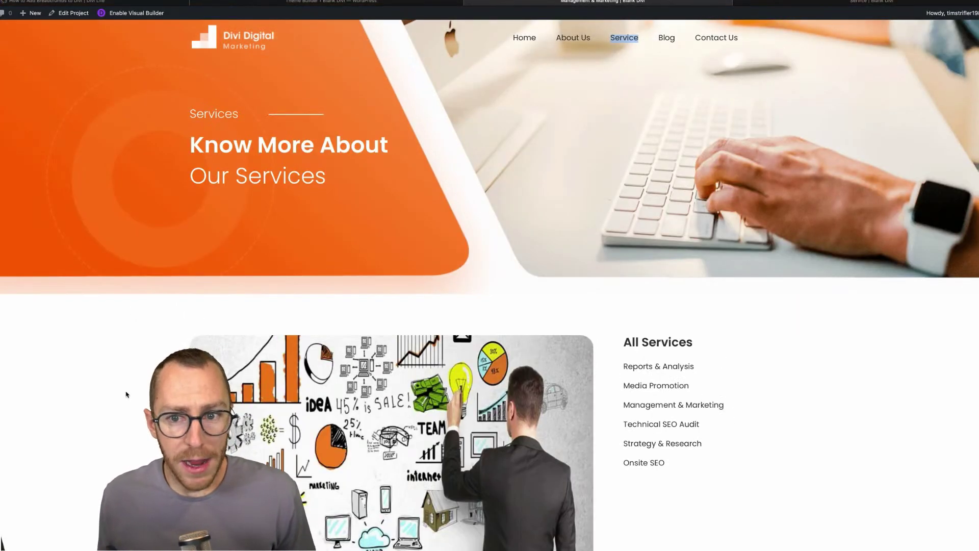
pyautogui.click(561, 299)
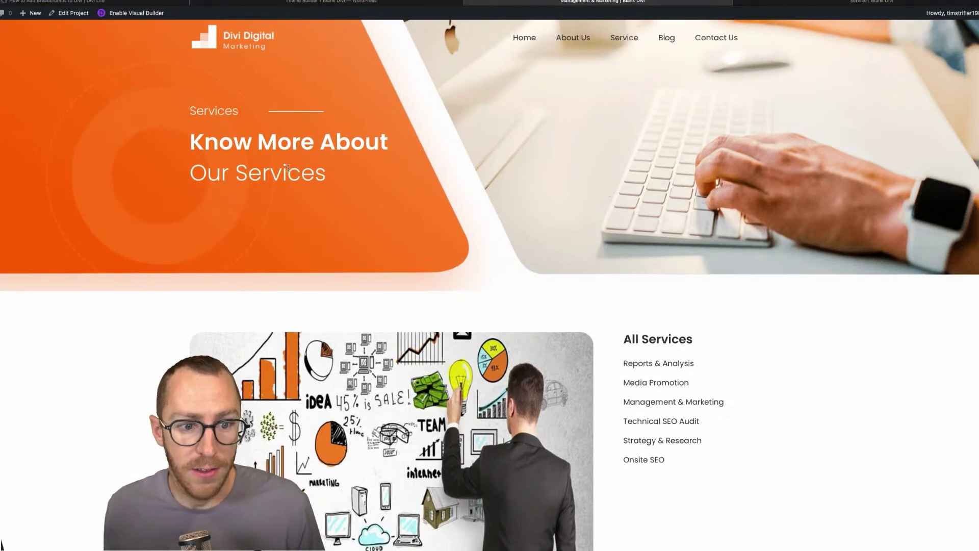
pyautogui.scroll(-9, 220, 324)
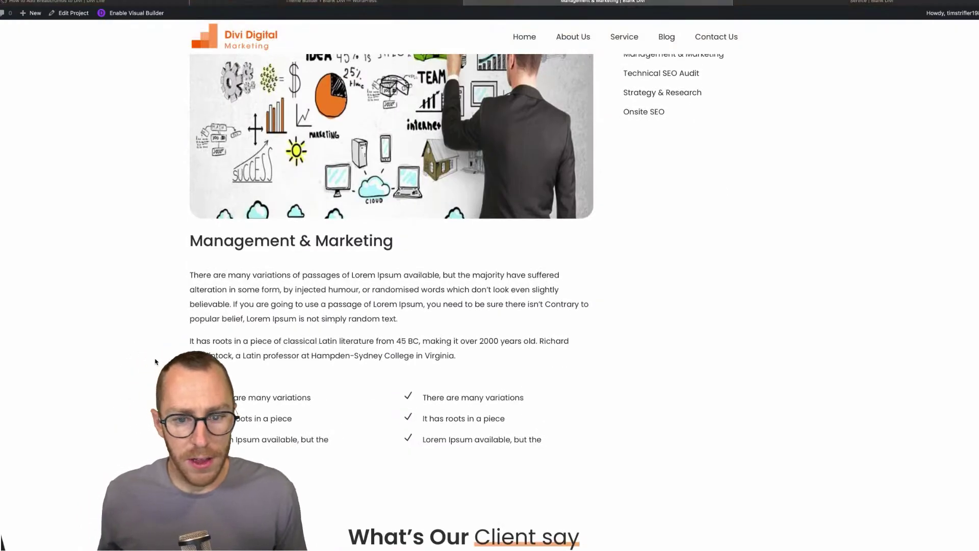
pyautogui.scroll(-3, 155, 362)
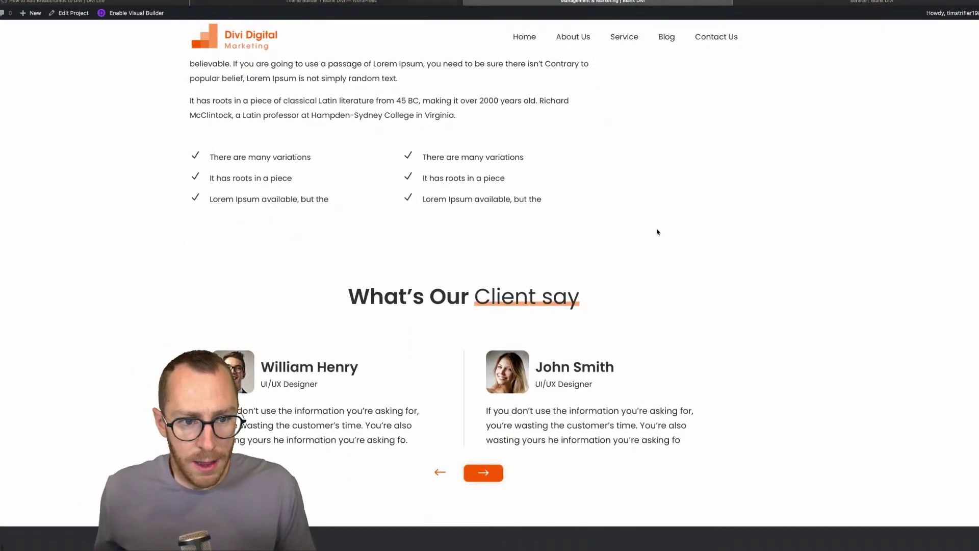
pyautogui.scroll(6, 657, 232)
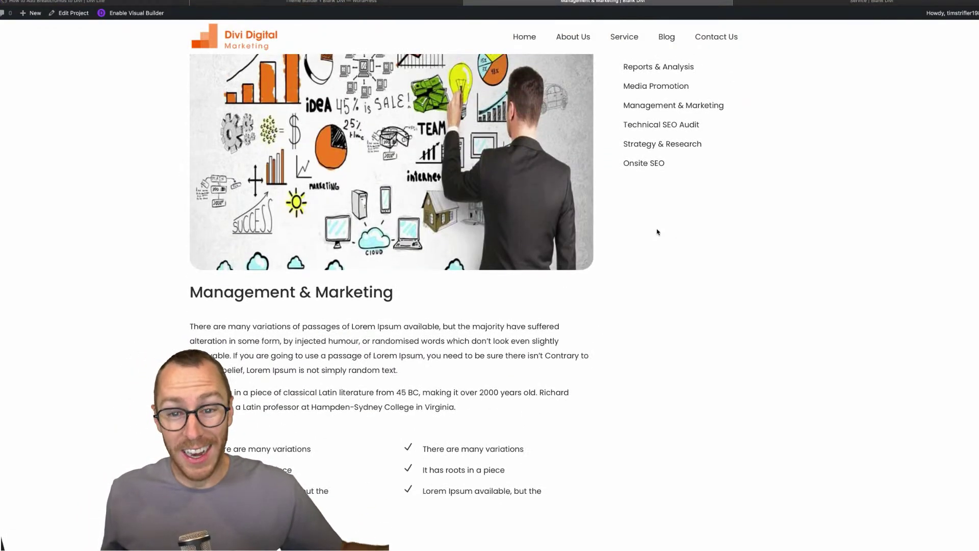
# Step: Compare the Service page's list of services with the Management & Marketing project page's title, description and testimonials
pyautogui.click(873, 2)
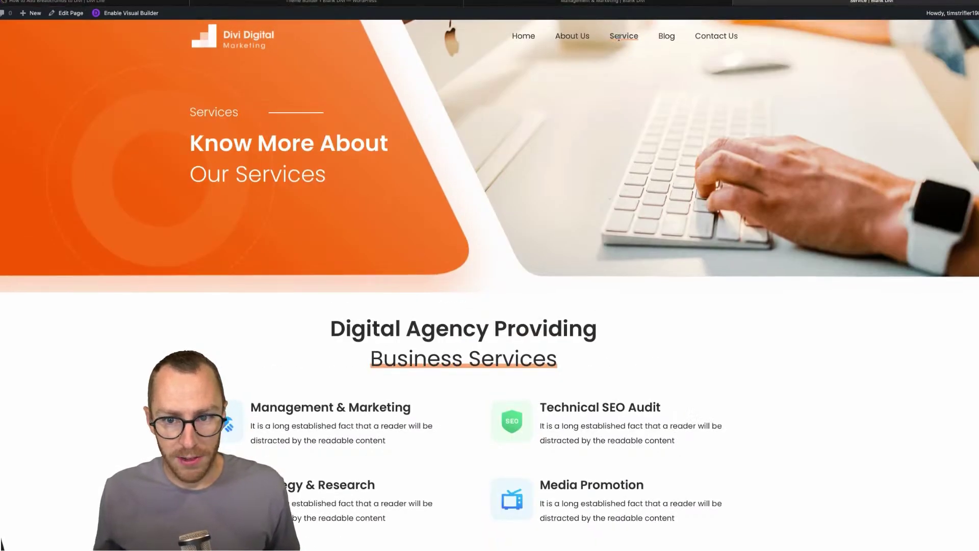
pyautogui.scroll(-3, 370, 288)
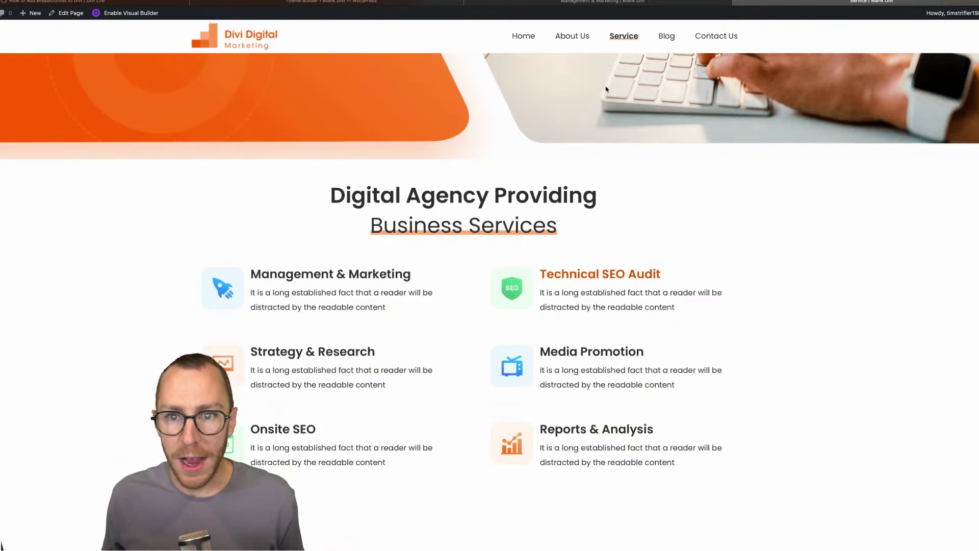
pyautogui.click(606, 8)
pyautogui.scroll(5, 585, 300)
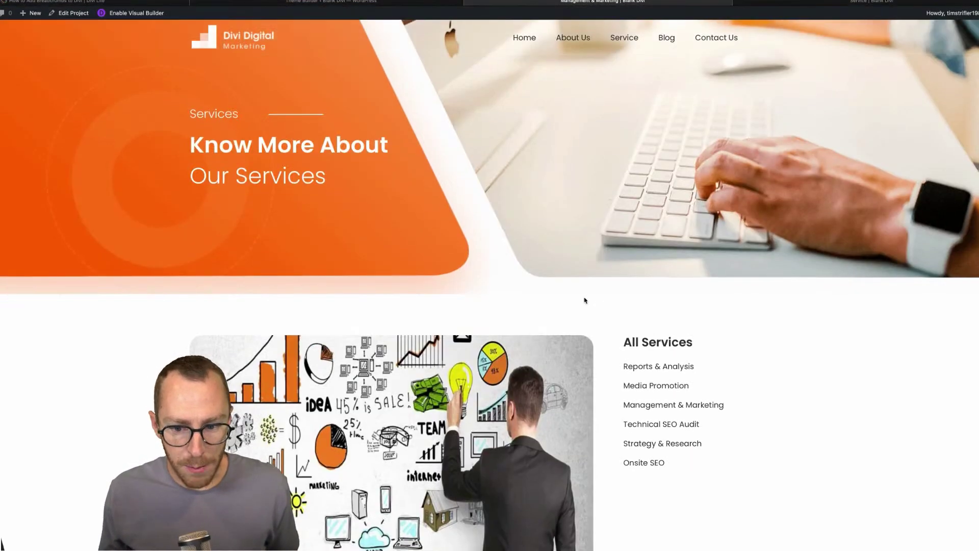
pyautogui.scroll(-8, 585, 300)
pyautogui.scroll(2, 585, 300)
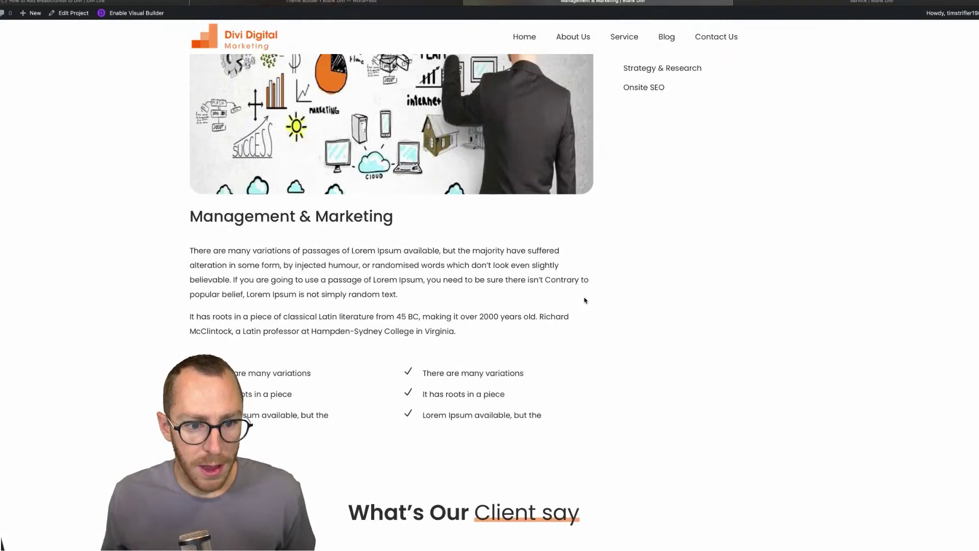
pyautogui.tripleClick(230, 223)
pyautogui.tripleClick(233, 274)
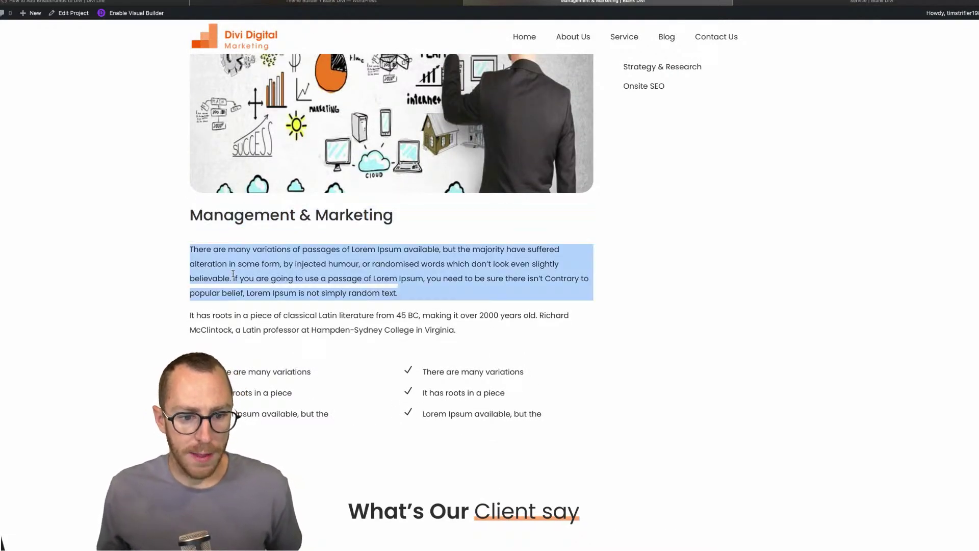
pyautogui.scroll(-4, 324, 410)
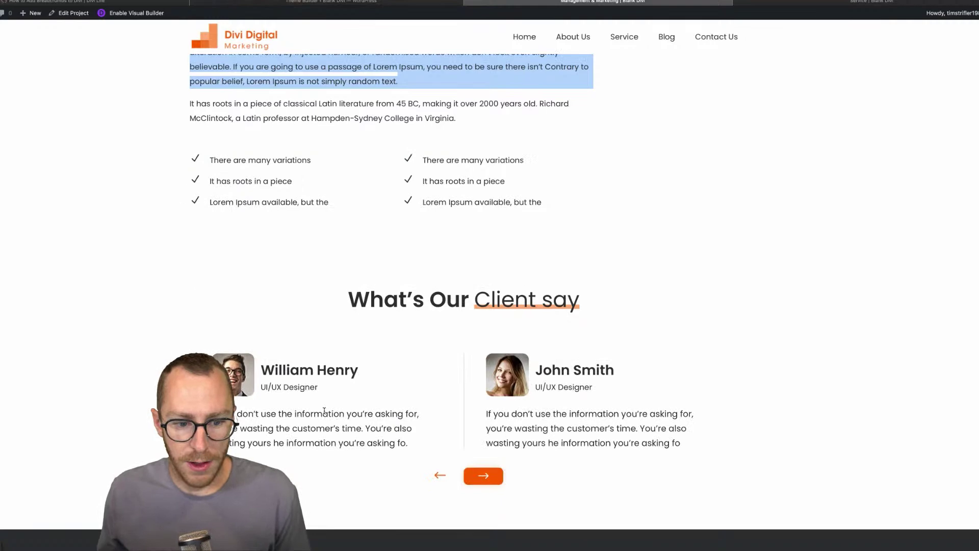
pyautogui.scroll(10, 662, 272)
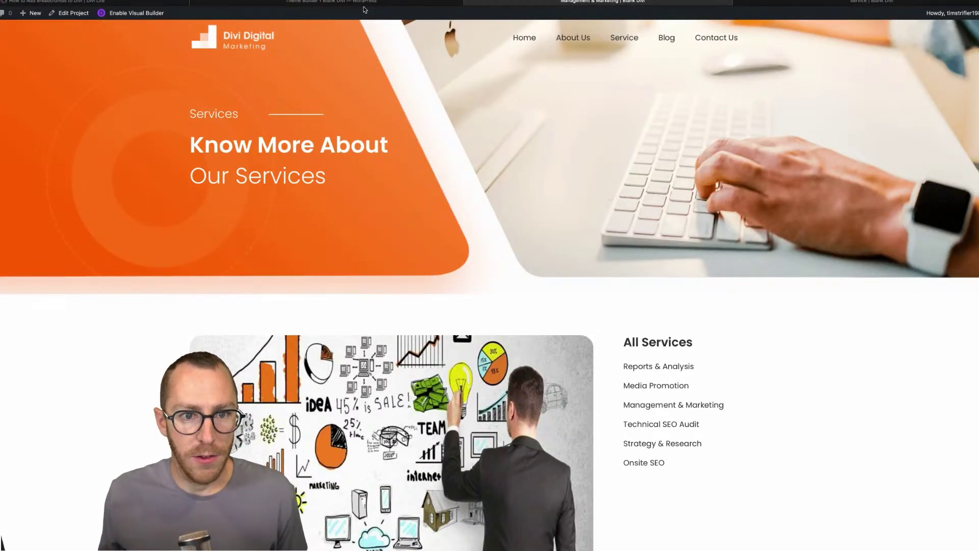
# Step: Open the custom body layout of the All Projects template for editing in the Divi Theme Builder
pyautogui.click(359, 2)
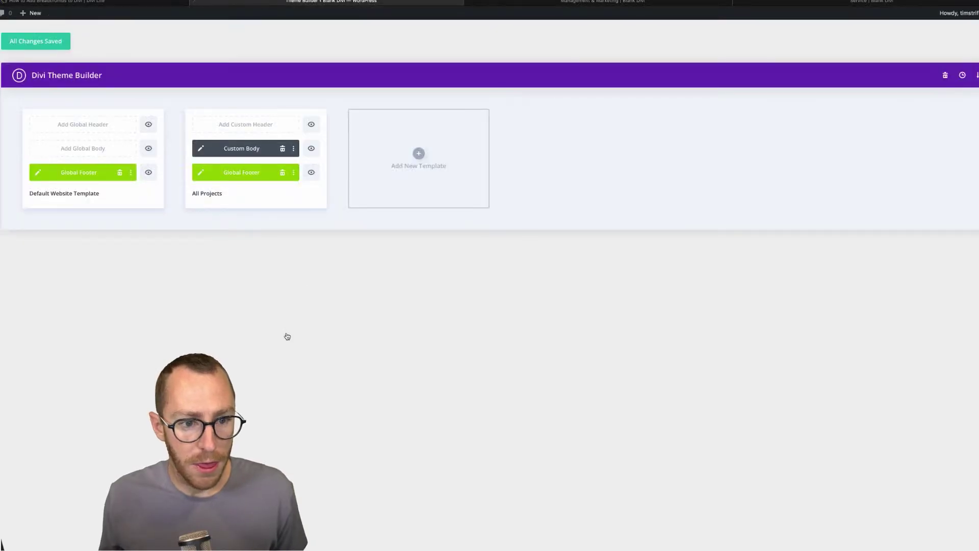
pyautogui.click(612, 3)
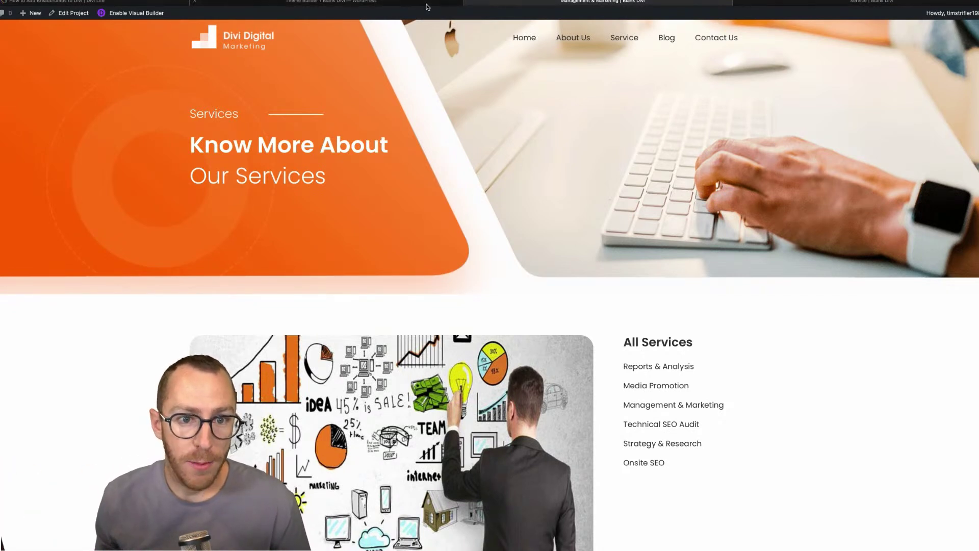
pyautogui.click(363, 2)
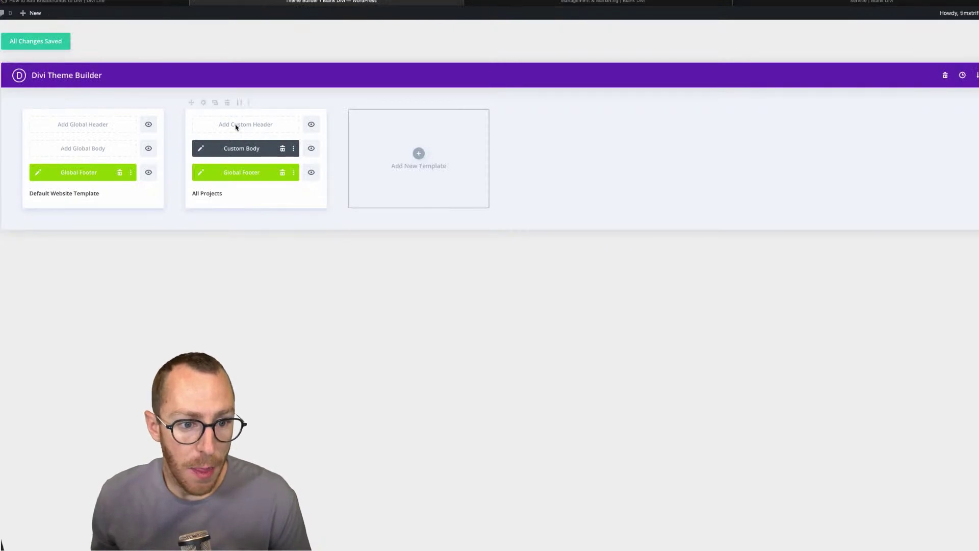
pyautogui.click(199, 149)
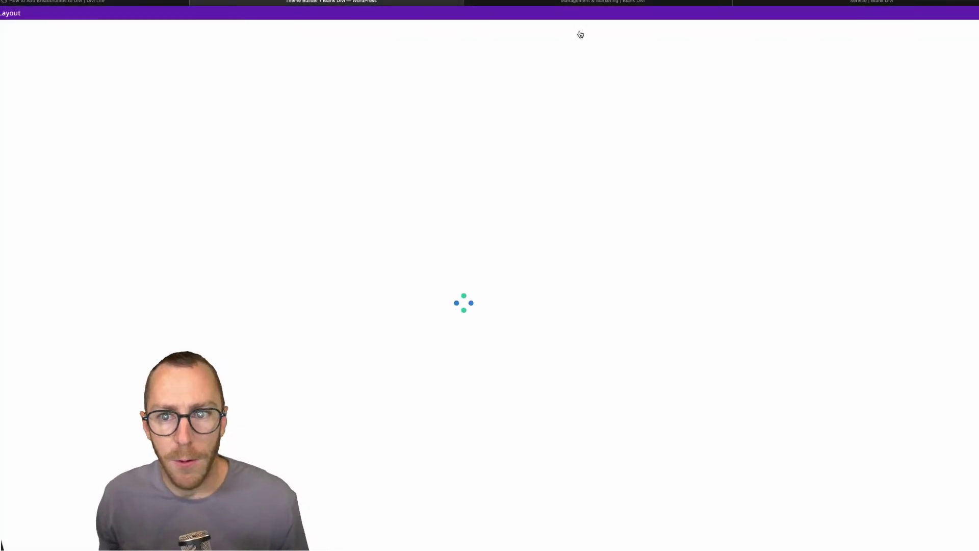
# Step: Look at the Service page's header area and return to the Management & Marketing project page
pyautogui.click(871, 2)
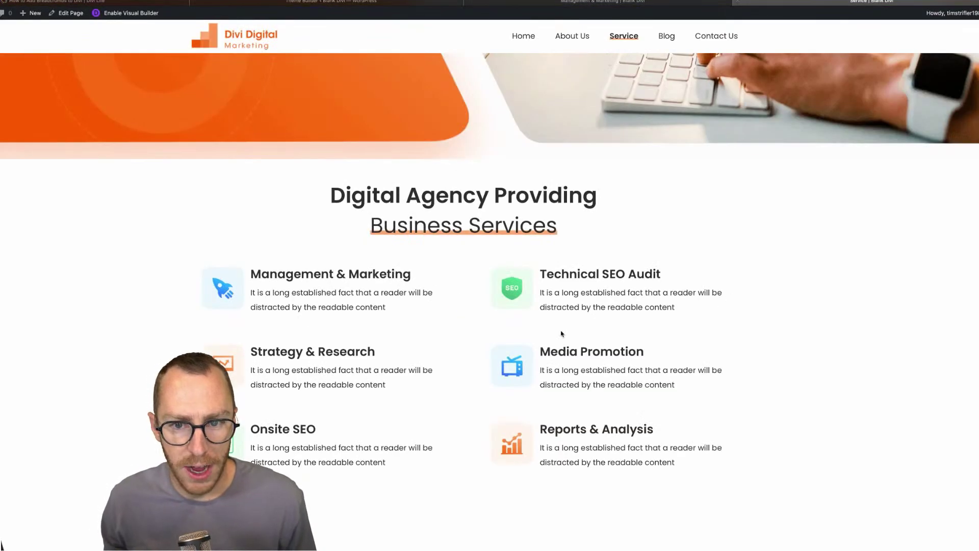
pyautogui.scroll(3, 561, 124)
pyautogui.click(585, 2)
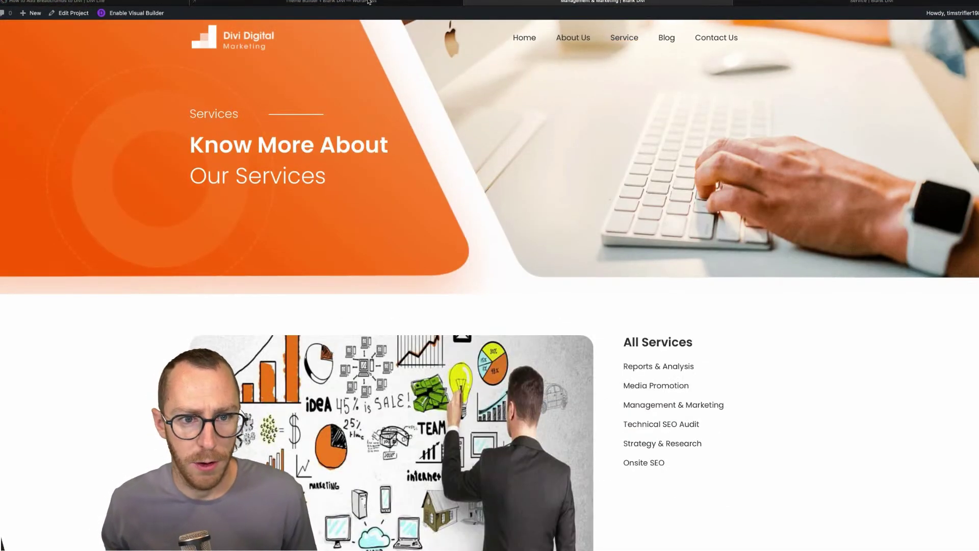
# Step: Examine the All Projects template's body layout from its header through the post title and post content placeholders
pyautogui.click(369, 1)
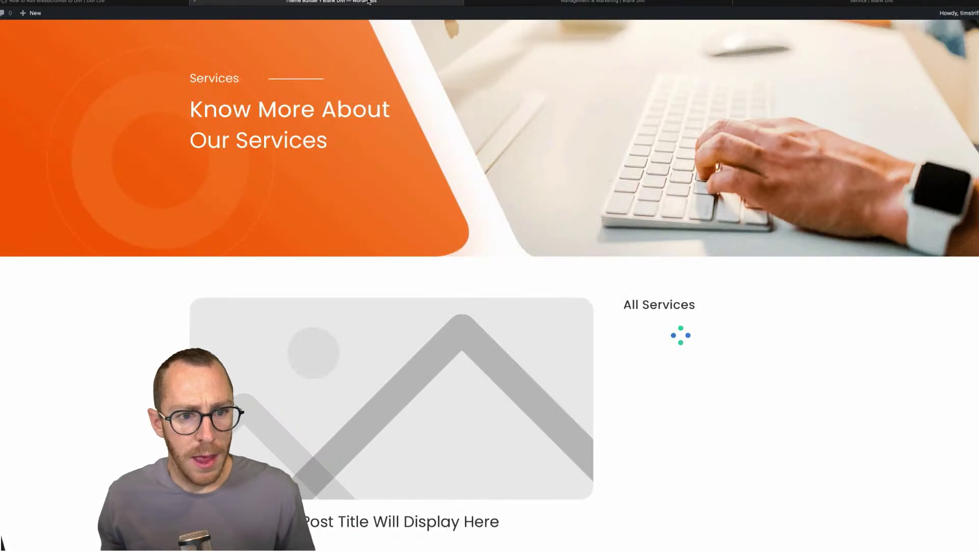
pyautogui.scroll(-5, 142, 380)
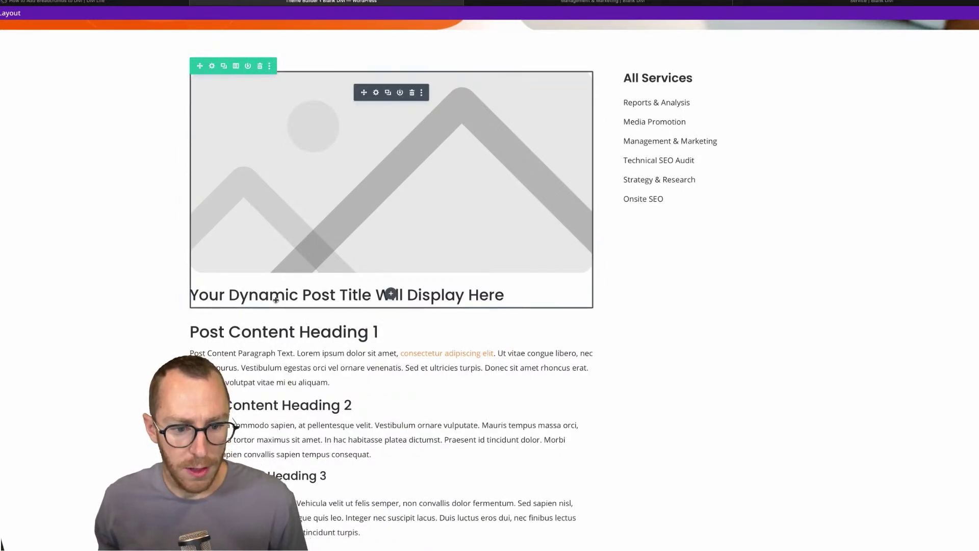
pyautogui.scroll(-5, 289, 366)
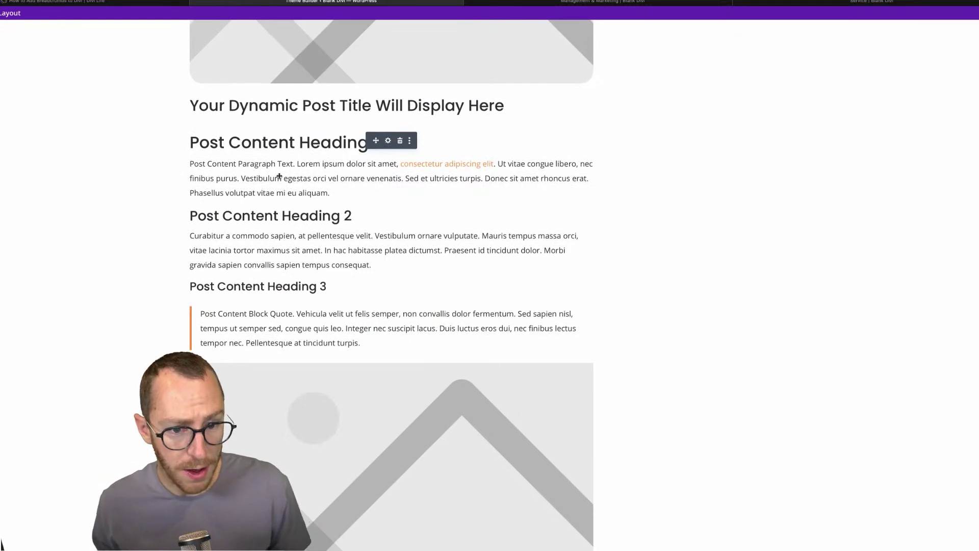
pyautogui.scroll(4, 294, 297)
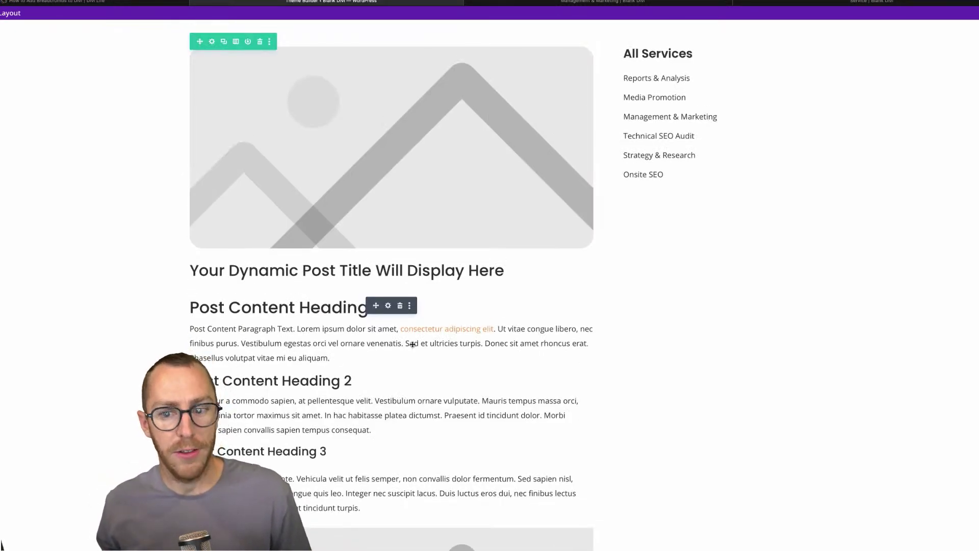
pyautogui.scroll(4, 413, 344)
pyautogui.scroll(-15, 411, 343)
pyautogui.scroll(15, 362, 388)
pyautogui.scroll(-7, 362, 387)
pyautogui.scroll(7, 362, 388)
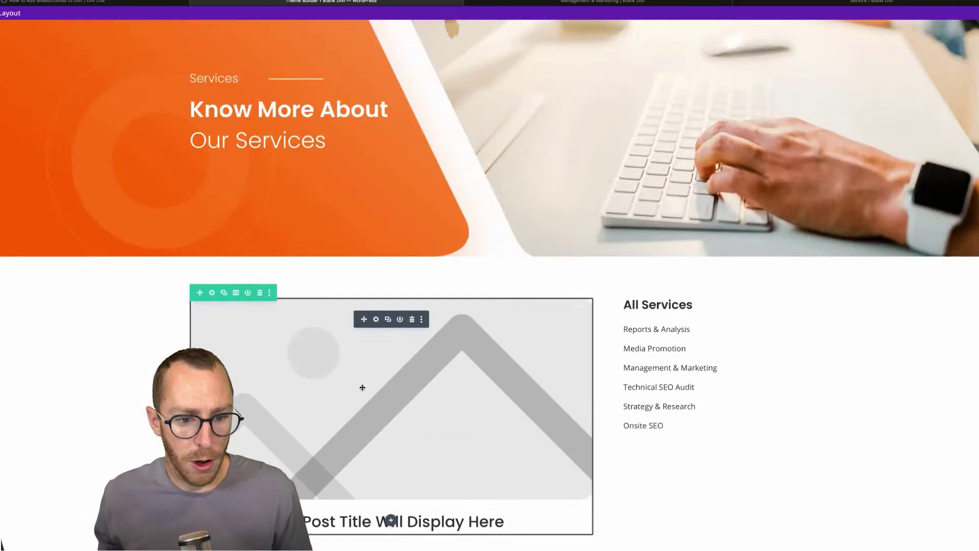
# Step: Insert a single-column row containing a Text module just above the client testimonials, leaving its settings without editing the content
pyautogui.scroll(-15, 447, 442)
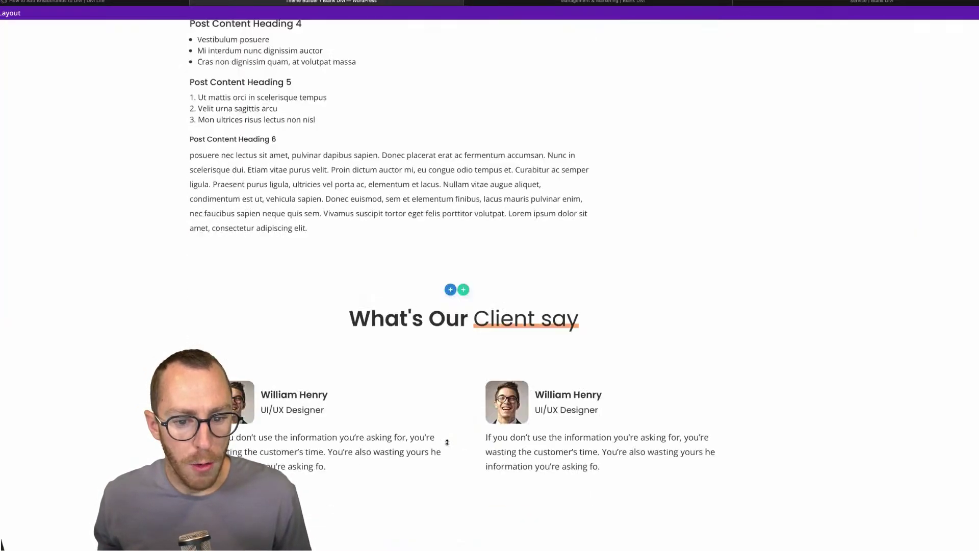
pyautogui.scroll(2, 447, 442)
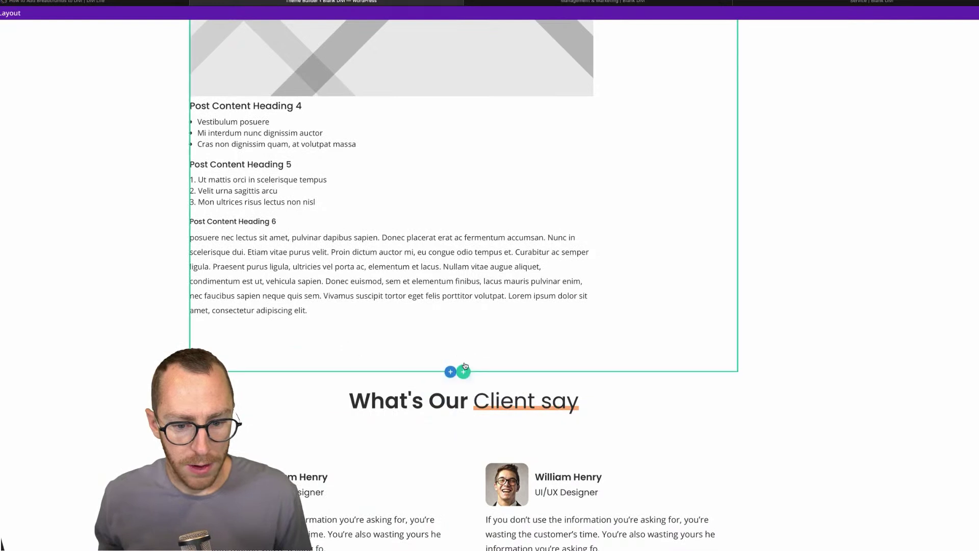
pyautogui.click(463, 371)
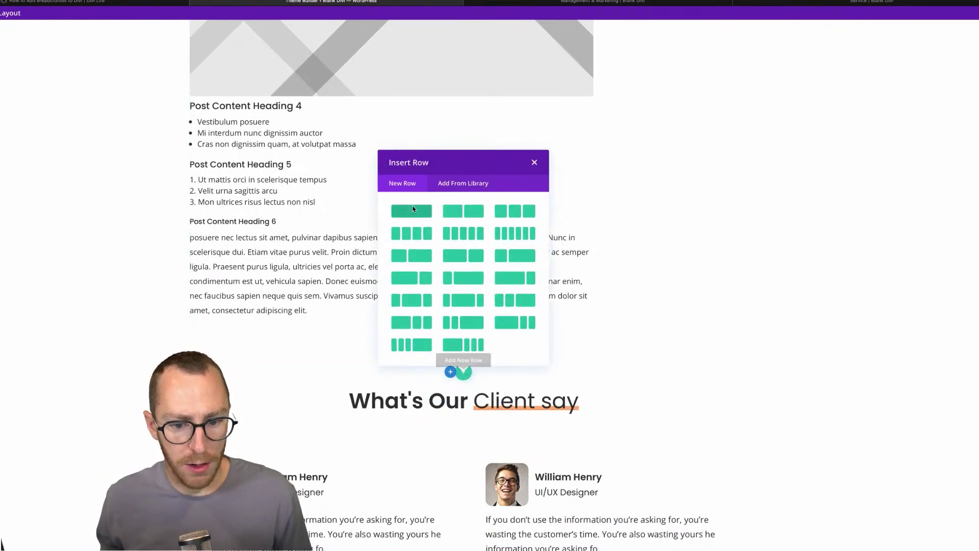
pyautogui.click(413, 209)
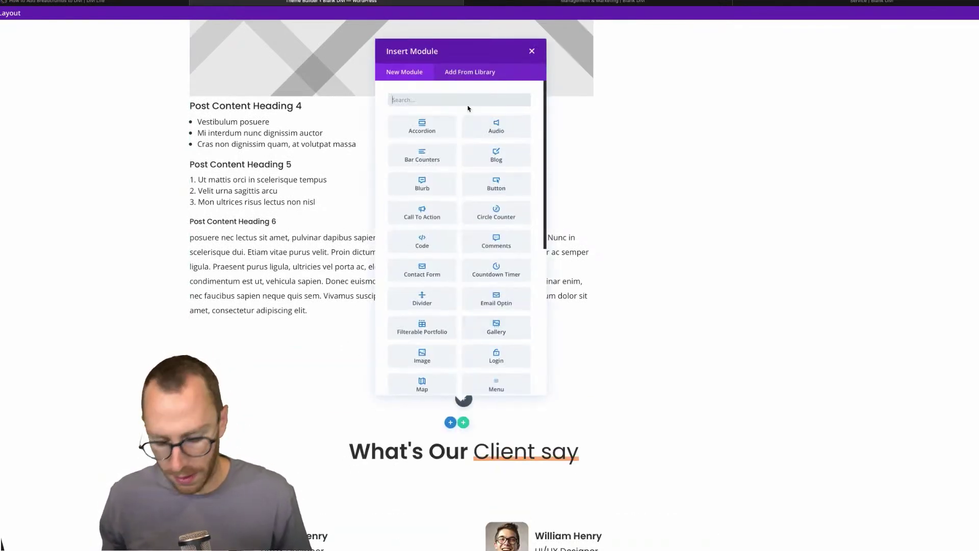
pyautogui.write('text')
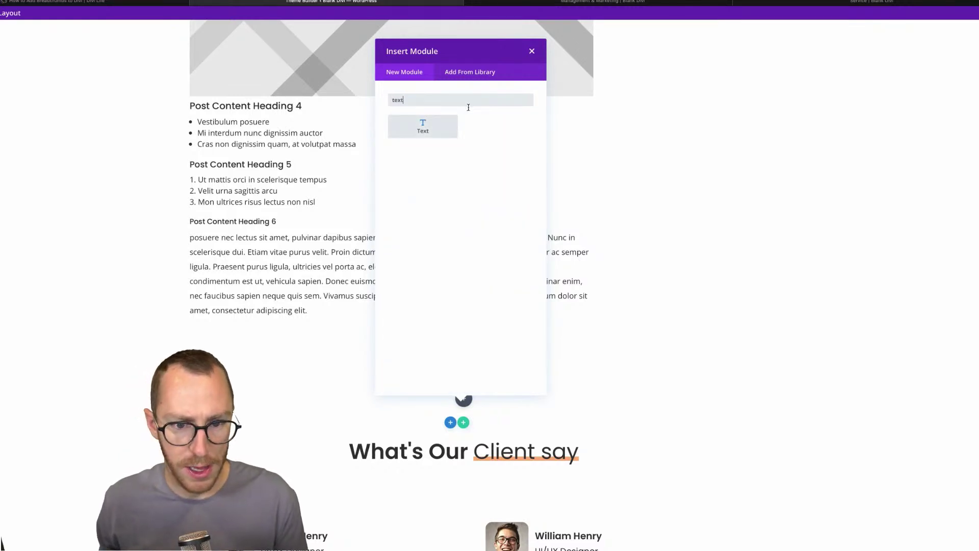
pyautogui.click(424, 126)
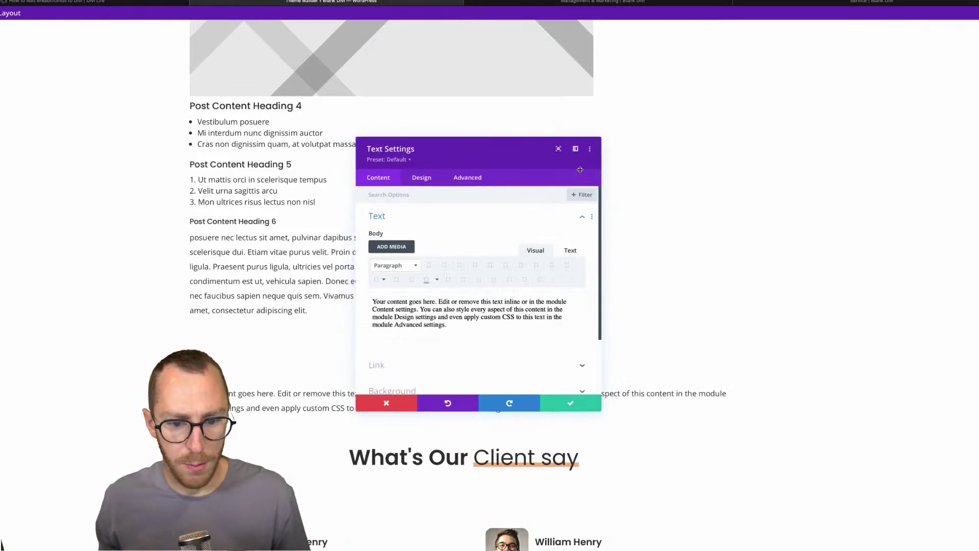
pyautogui.press('Escape')
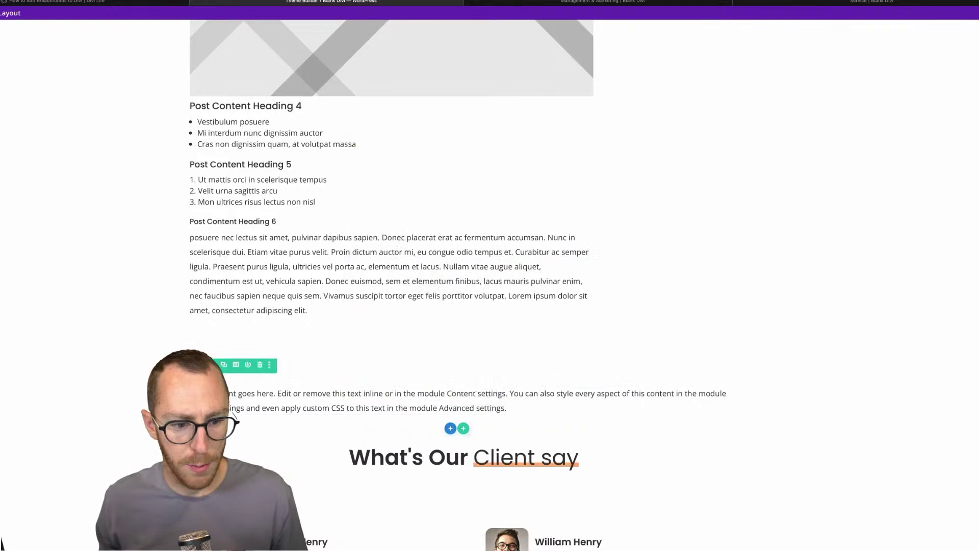
# Step: Move the new text row to the top of its section, above the featured image and All Services columns
pyautogui.moveTo(204, 364); pyautogui.dragTo(247, 274)
pyautogui.scroll(8, 223, 220)
pyautogui.scroll(-10, 223, 221)
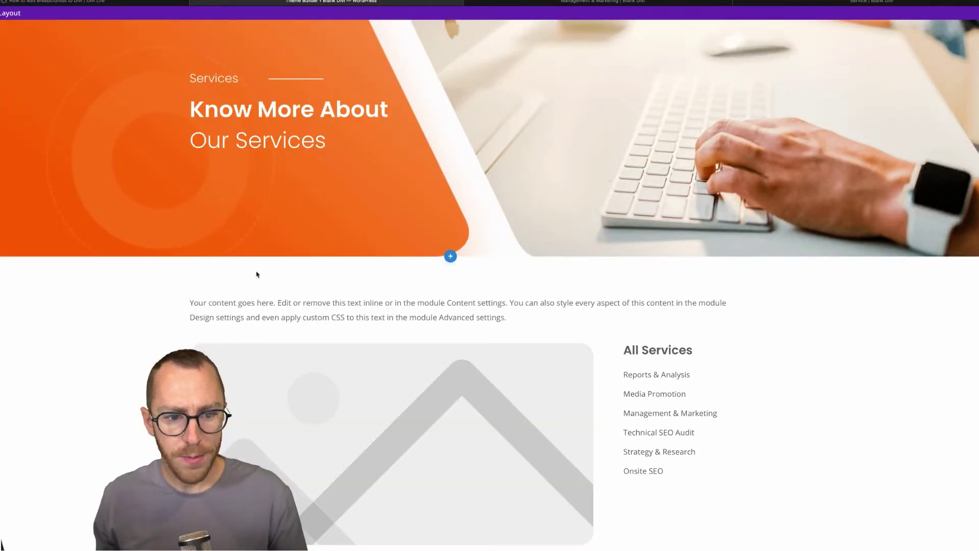
# Step: Switch to the Divi Life tutorial post and copy the [flexy_breadcrumb] shortcode from Step 1
pyautogui.click(107, 3)
pyautogui.scroll(-3, 241, 346)
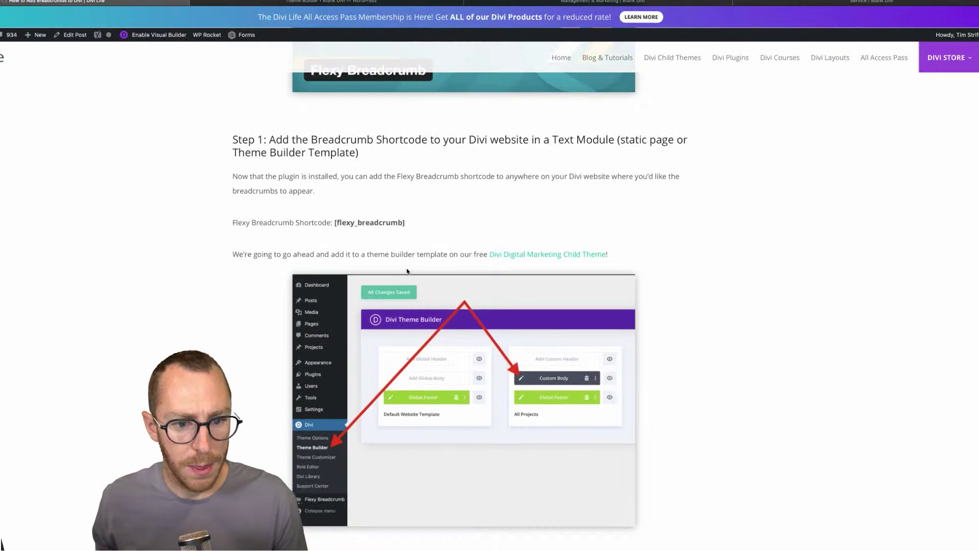
pyautogui.moveTo(411, 225); pyautogui.dragTo(334, 224)
pyautogui.hotkey('ctrl', 'c')
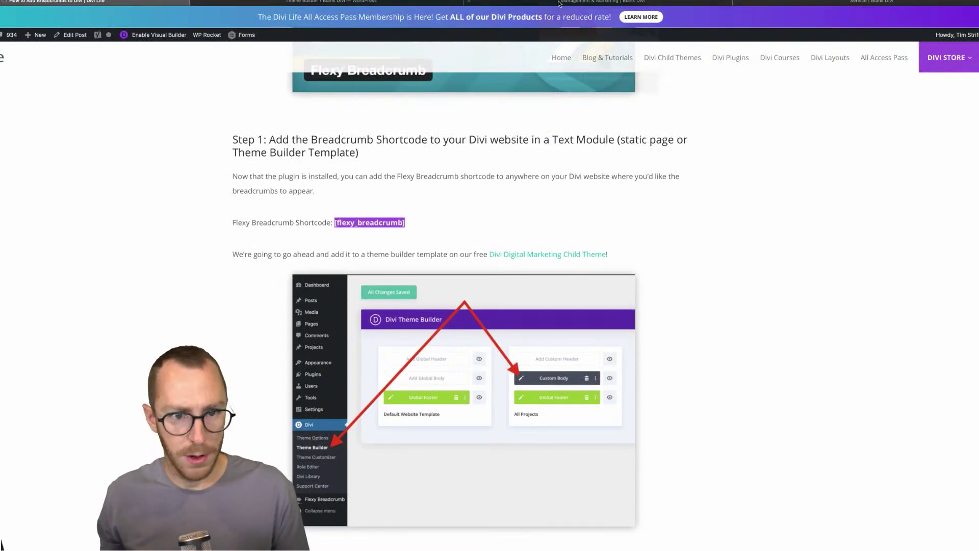
# Step: Replace the new Text module's placeholder content in the template with the non-bold shortcode [flexy_breadcrumb] and save the module
pyautogui.click(368, 2)
pyautogui.scroll(-2, 411, 225)
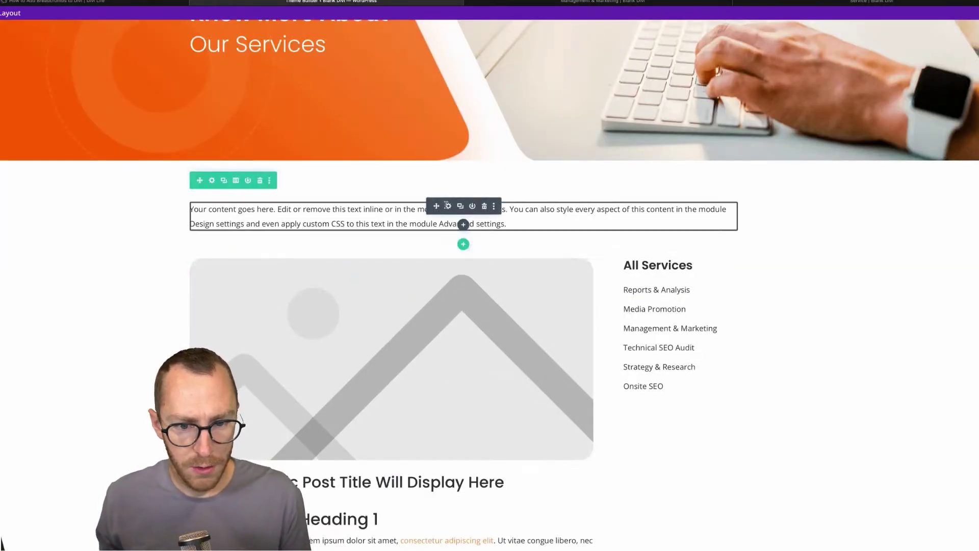
pyautogui.click(447, 205)
pyautogui.moveTo(500, 335); pyautogui.dragTo(377, 279)
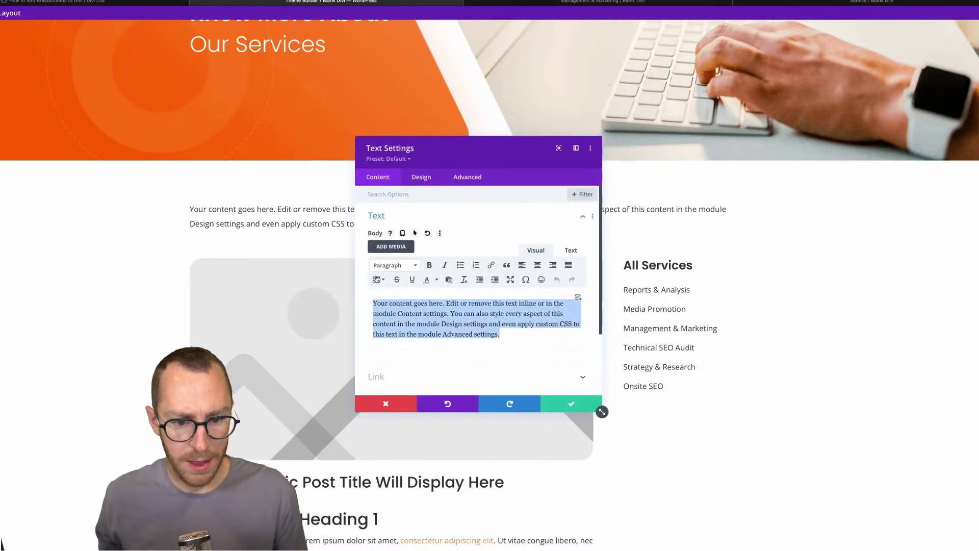
pyautogui.hotkey('ctrl', 'v')
pyautogui.moveTo(444, 303); pyautogui.dragTo(372, 303)
pyautogui.click(428, 264)
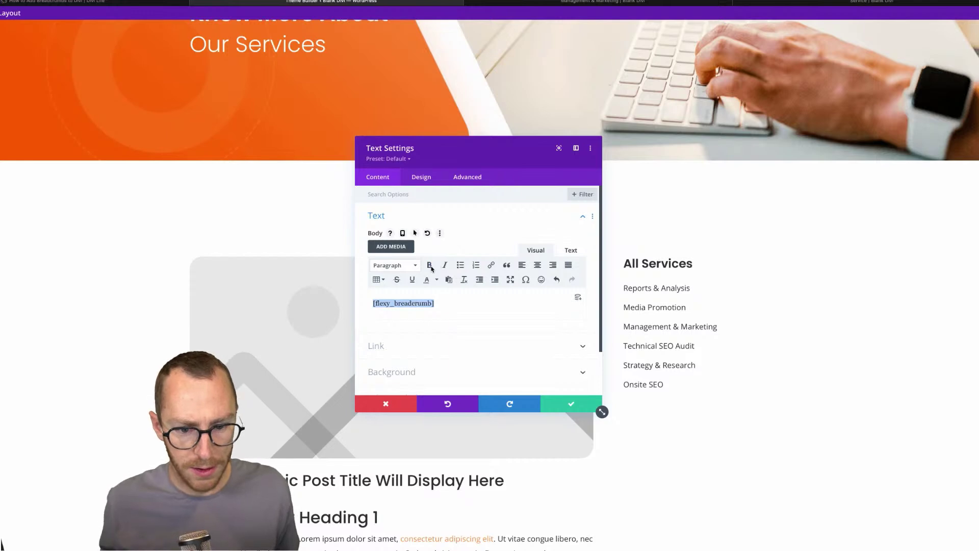
pyautogui.click(466, 302)
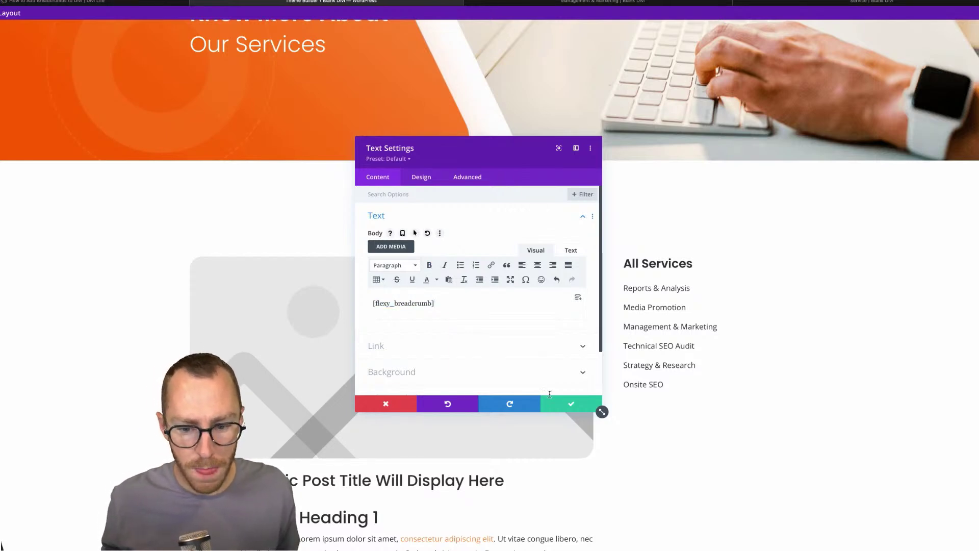
pyautogui.click(571, 404)
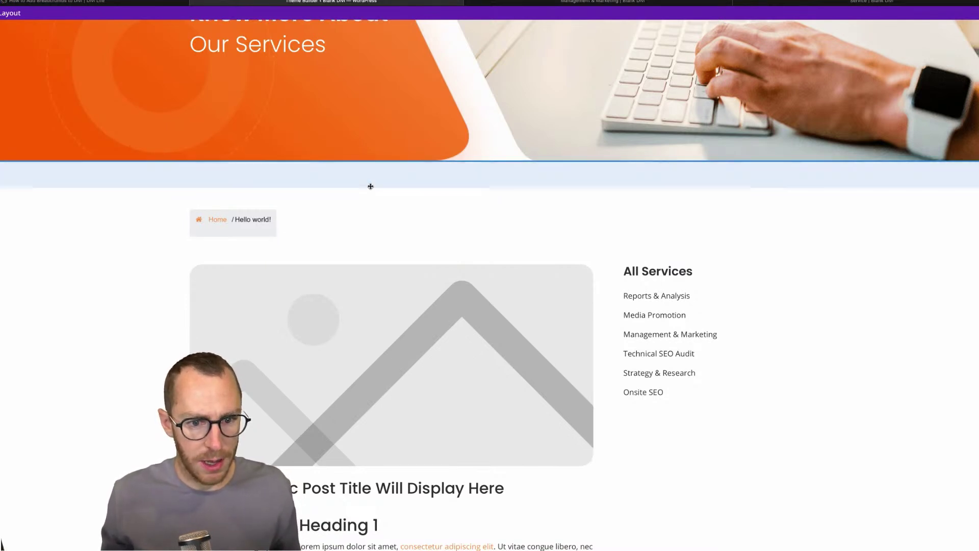
# Step: Remove the section's top padding and reduce the breadcrumb row's bottom and top padding to tighten the surrounding space
pyautogui.moveTo(371, 184); pyautogui.dragTo(374, 159)
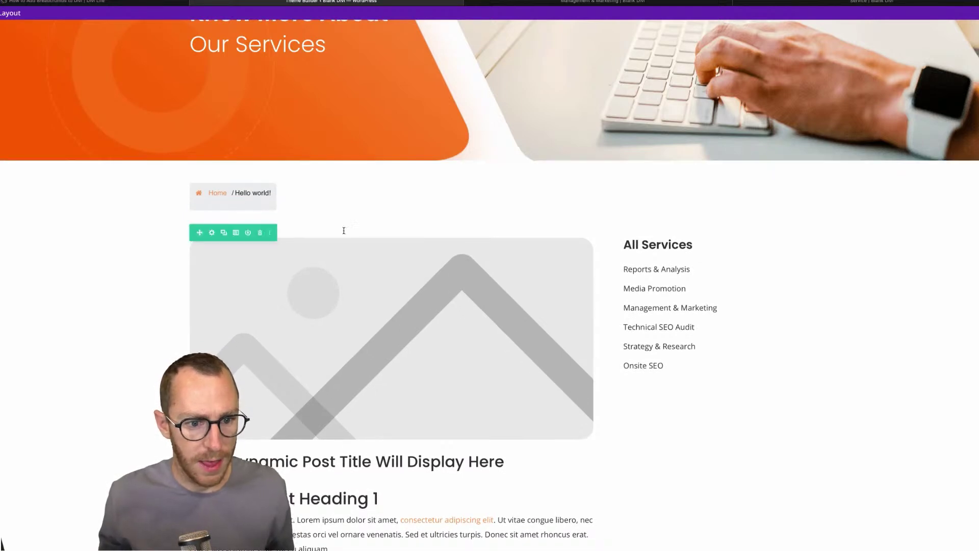
pyautogui.moveTo(342, 215); pyautogui.dragTo(341, 204)
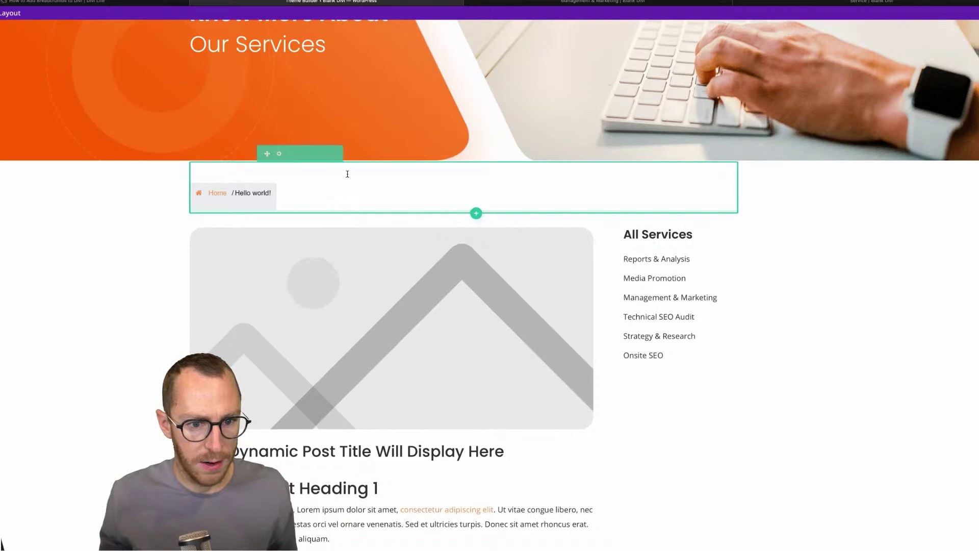
pyautogui.moveTo(348, 166); pyautogui.dragTo(349, 154)
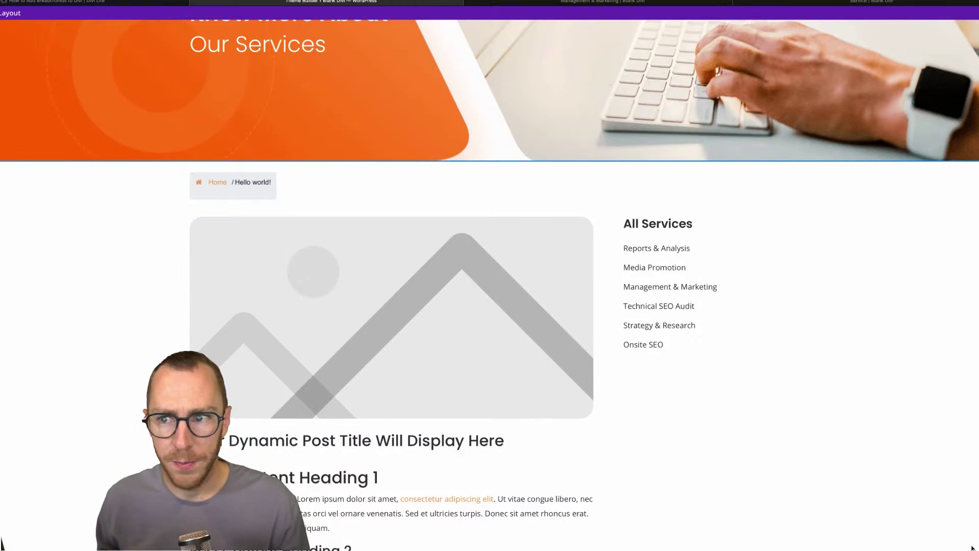
# Step: Reload the Management & Marketing project page and check the breadcrumbs' placement between the header and the featured image
pyautogui.click(609, 4)
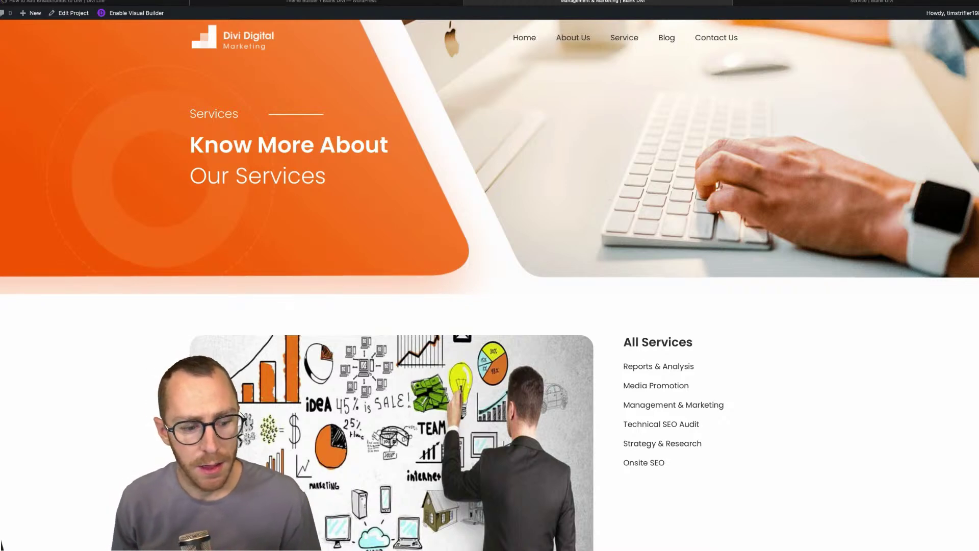
pyautogui.press('super+r')
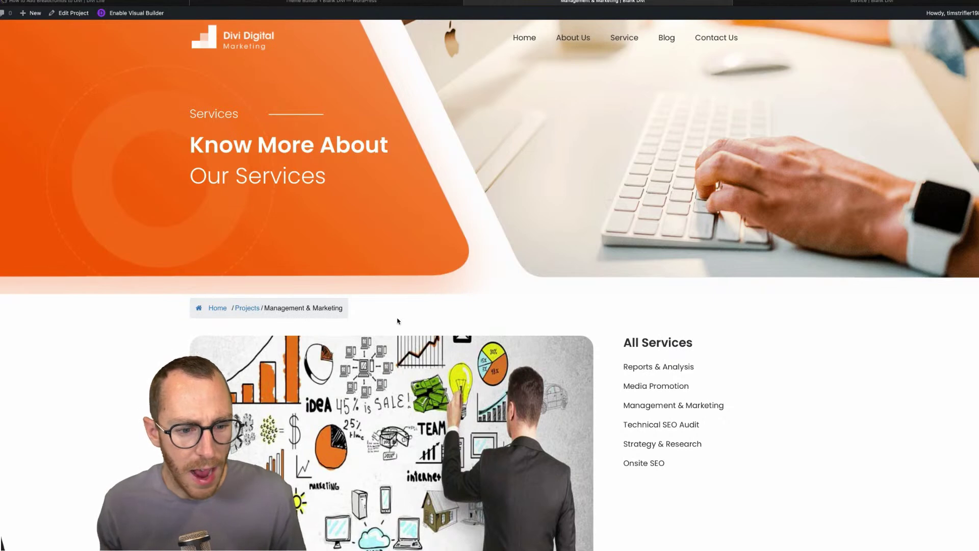
pyautogui.scroll(-3, 189, 344)
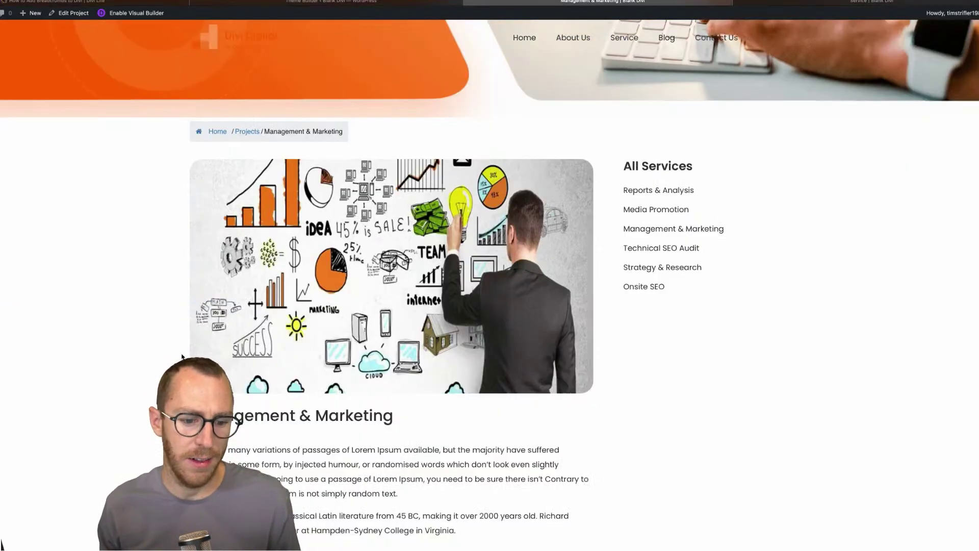
pyautogui.scroll(3, 369, 135)
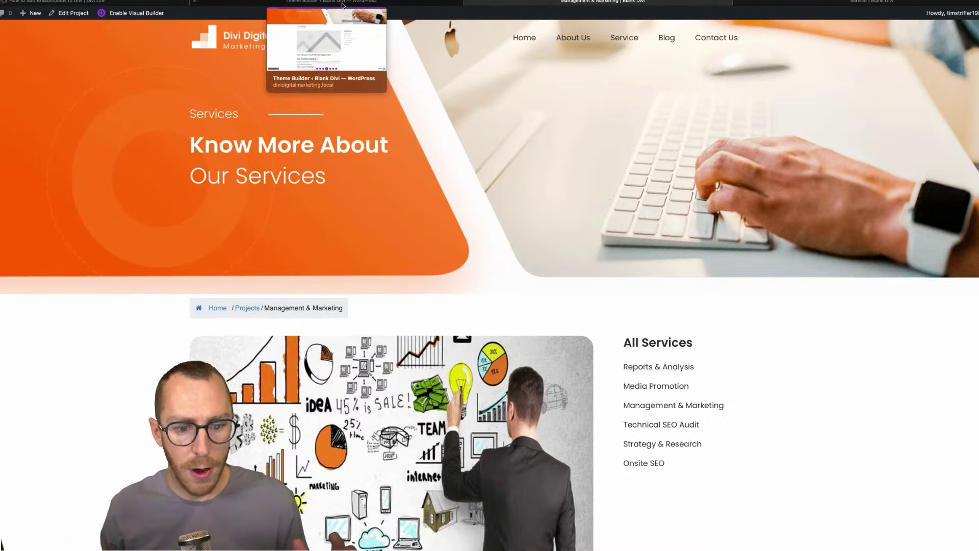
# Step: Increase the breadcrumb row's top padding slightly in the template and set the breadcrumb Text module's link text color to red
pyautogui.click(343, 4)
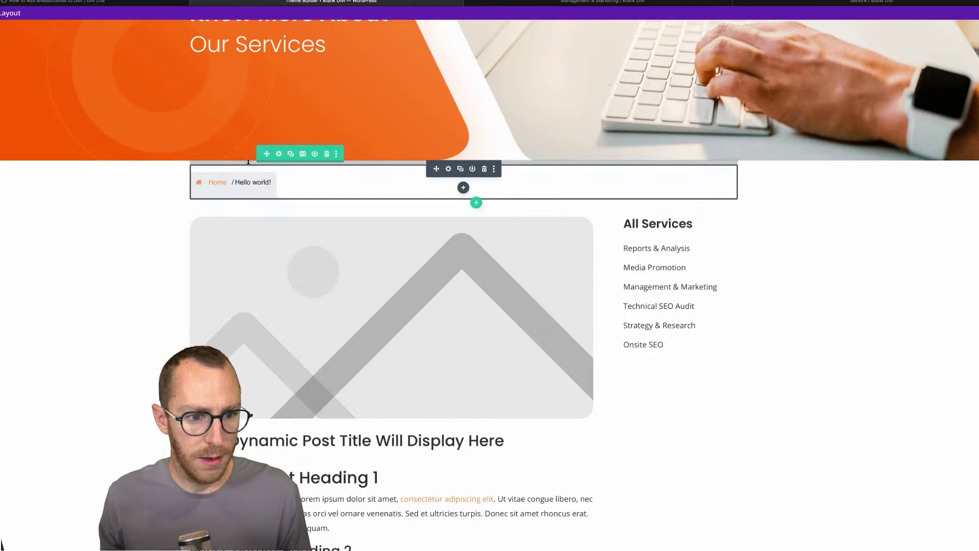
pyautogui.moveTo(248, 162); pyautogui.dragTo(248, 173)
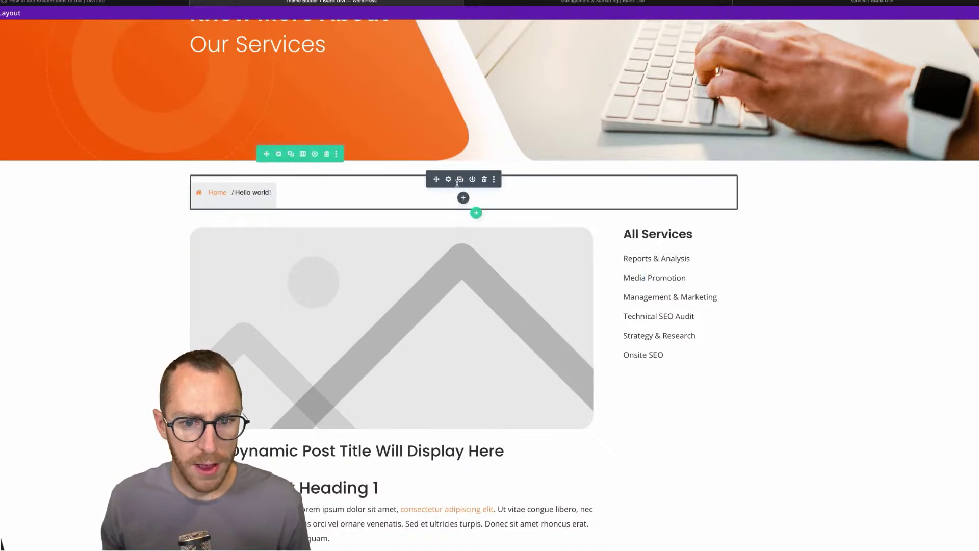
pyautogui.click(448, 180)
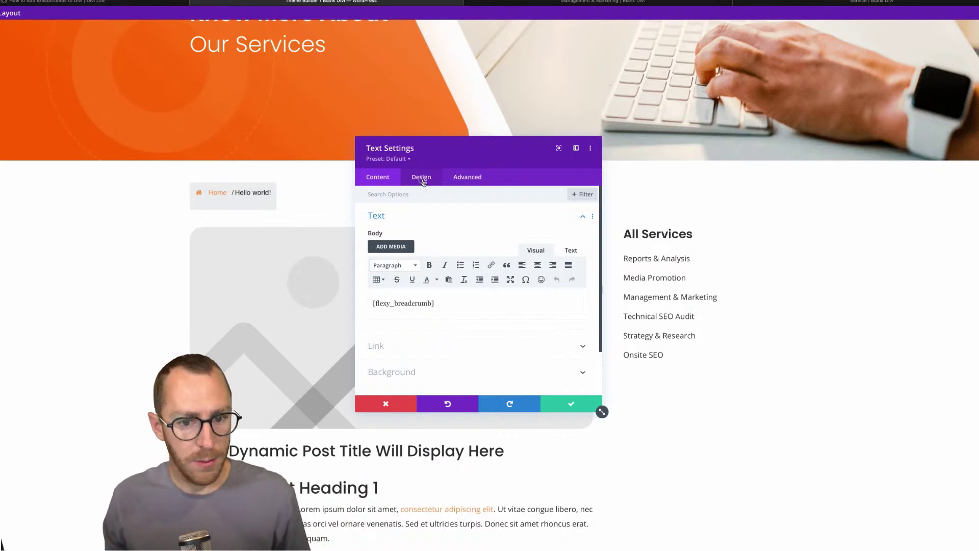
pyautogui.click(422, 178)
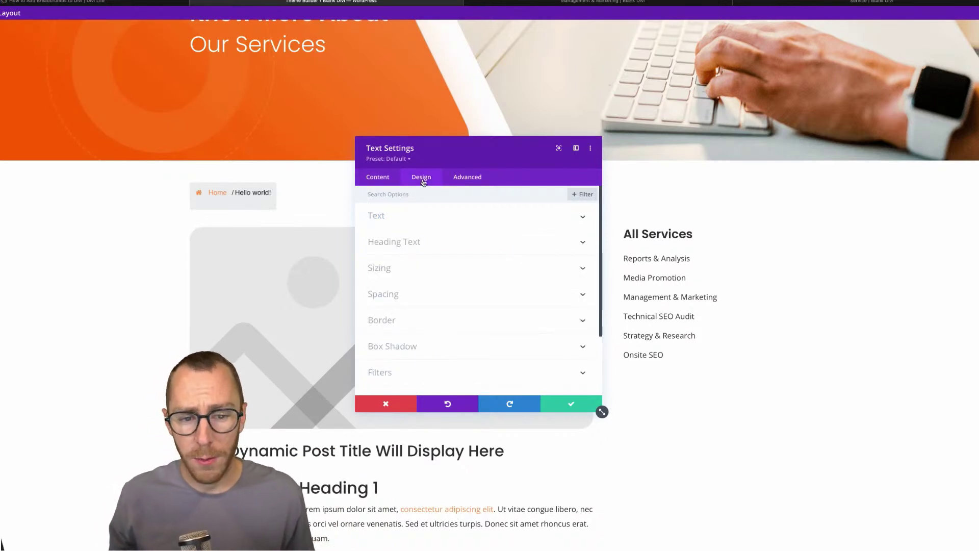
pyautogui.click(383, 220)
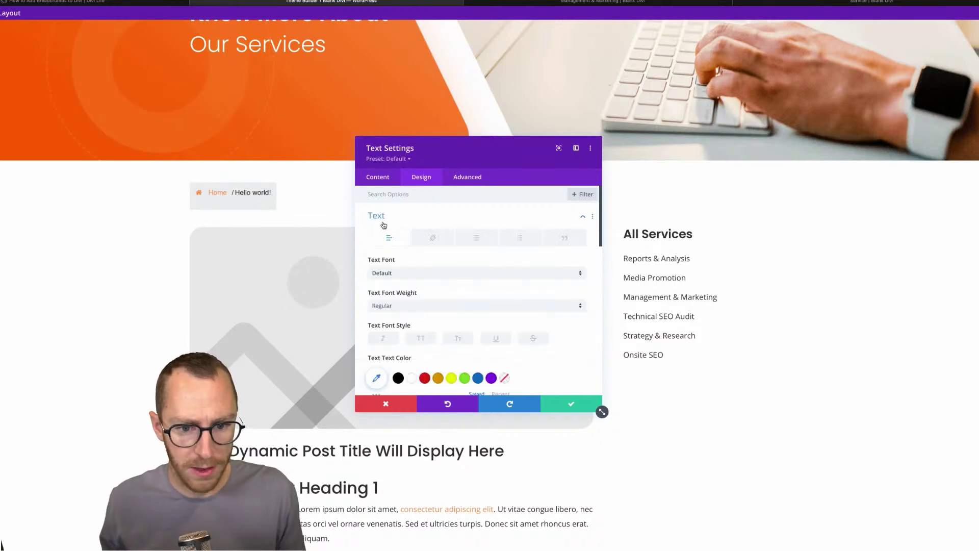
pyautogui.click(433, 236)
pyautogui.scroll(-1, 433, 333)
pyautogui.scroll(-3, 433, 333)
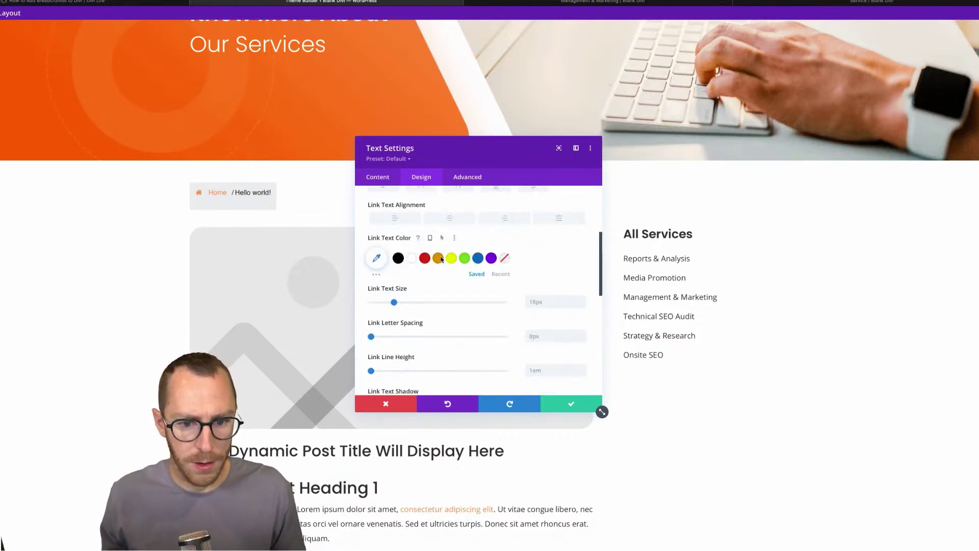
pyautogui.click(425, 258)
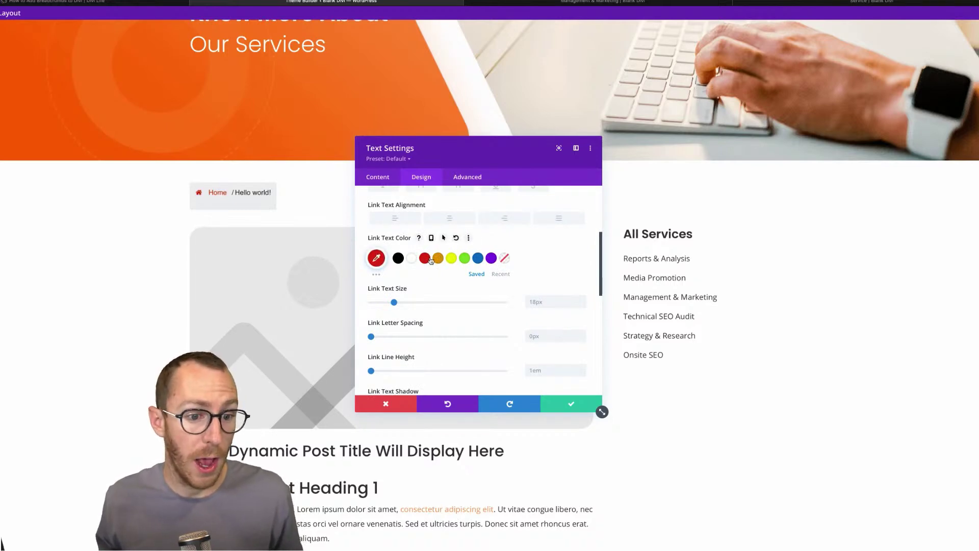
# Step: Inspect the testimonial slider arrow on the live Service page and copy its orange color hex code
pyautogui.click(860, 4)
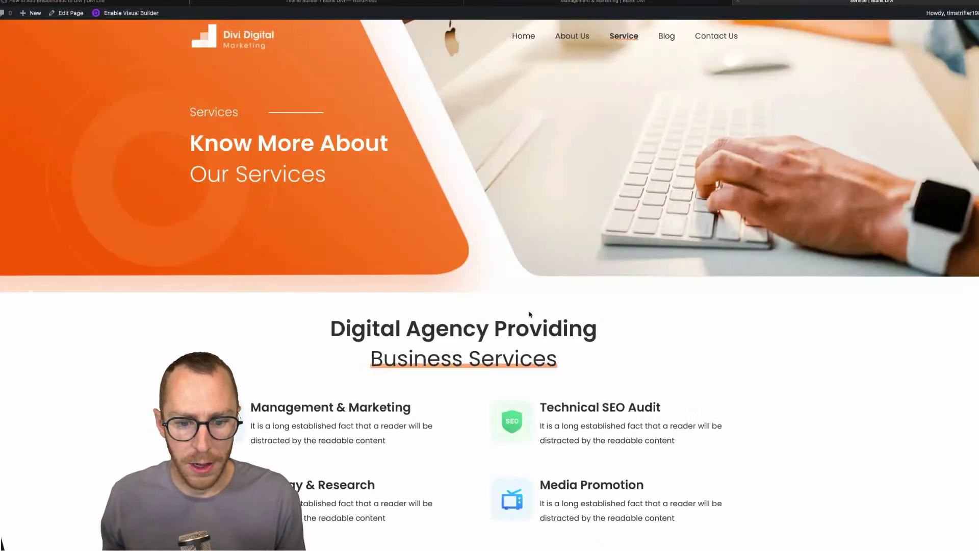
pyautogui.scroll(-15, 530, 315)
pyautogui.scroll(-10, 531, 315)
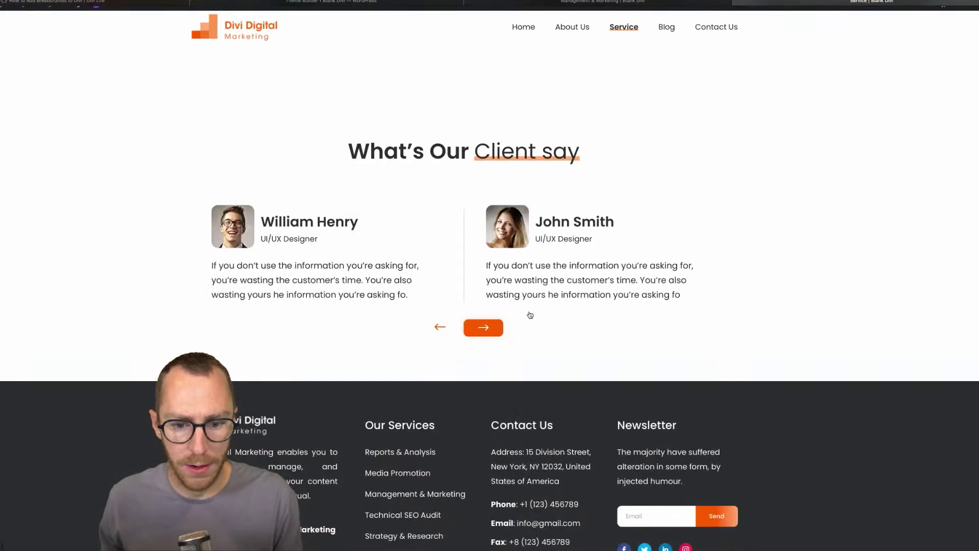
pyautogui.rightClick(475, 332)
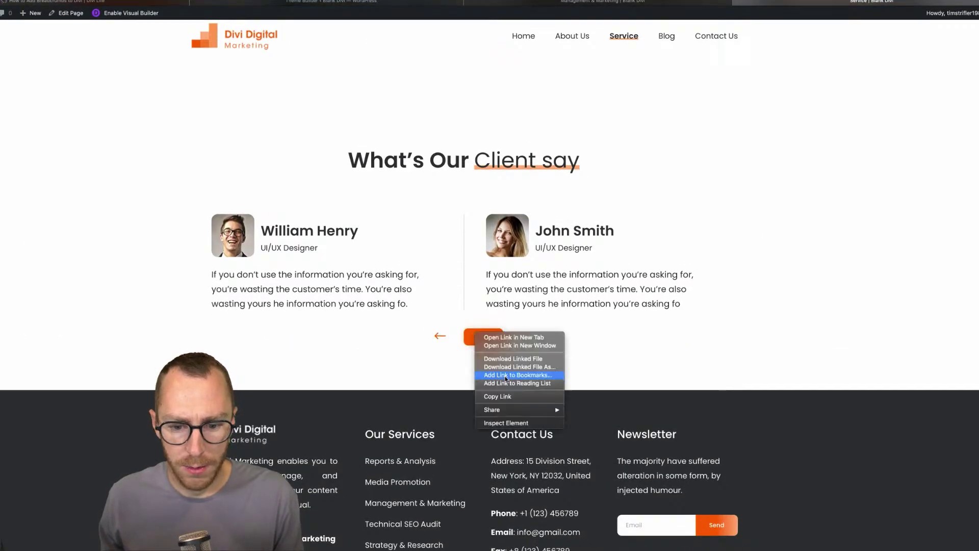
pyautogui.click(504, 423)
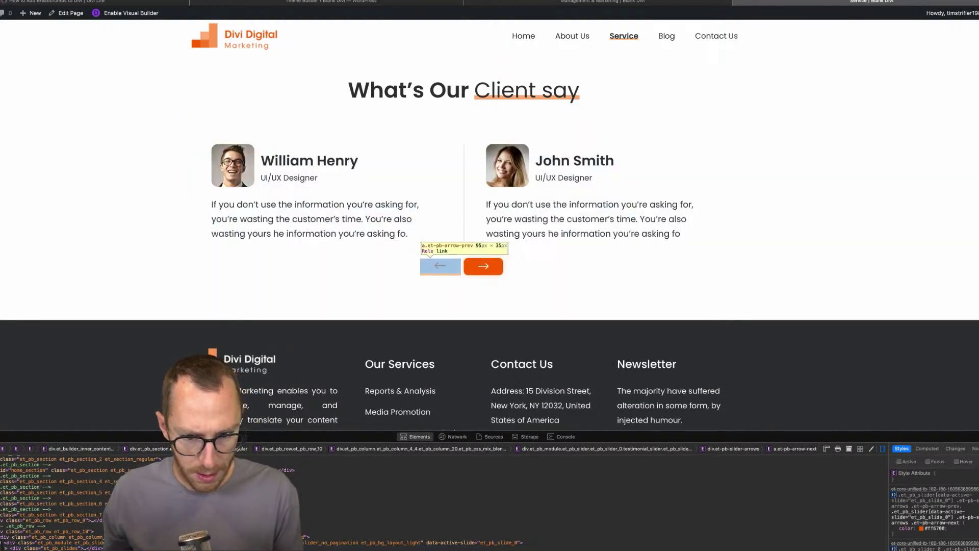
pyautogui.click(936, 529)
pyautogui.press('super+c')
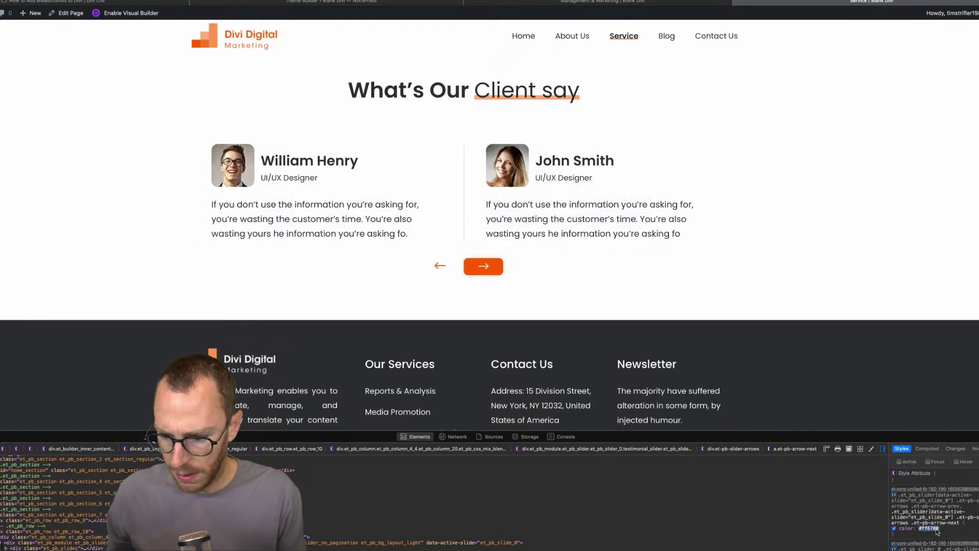
pyautogui.press('super+alt+i')
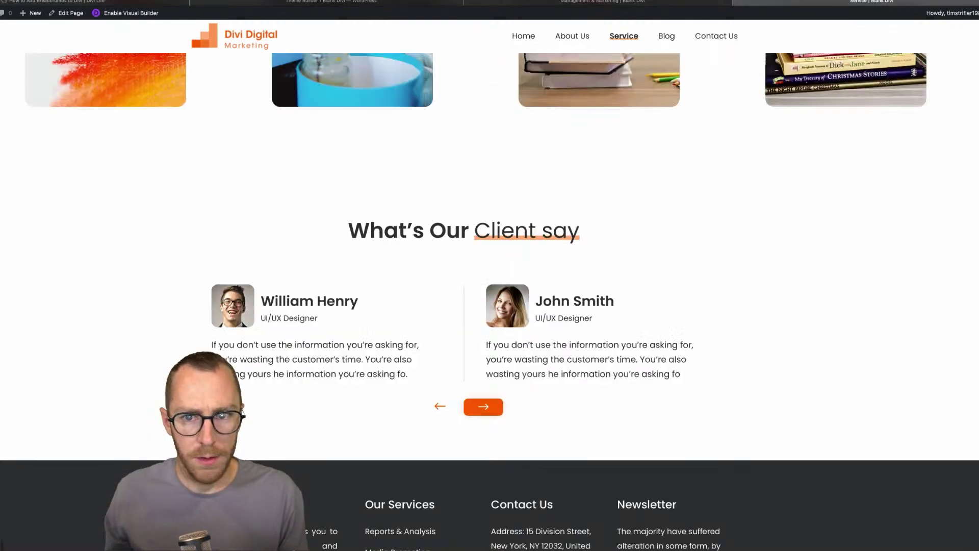
# Step: Replace the breadcrumb Text module's link text color in the template with the copied orange hex code and save the module
pyautogui.click(208, 2)
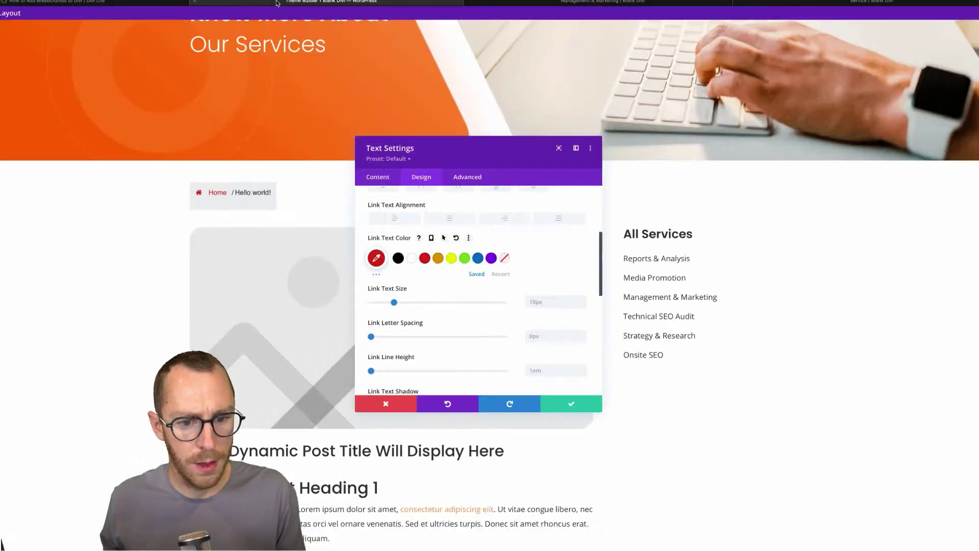
pyautogui.click(377, 259)
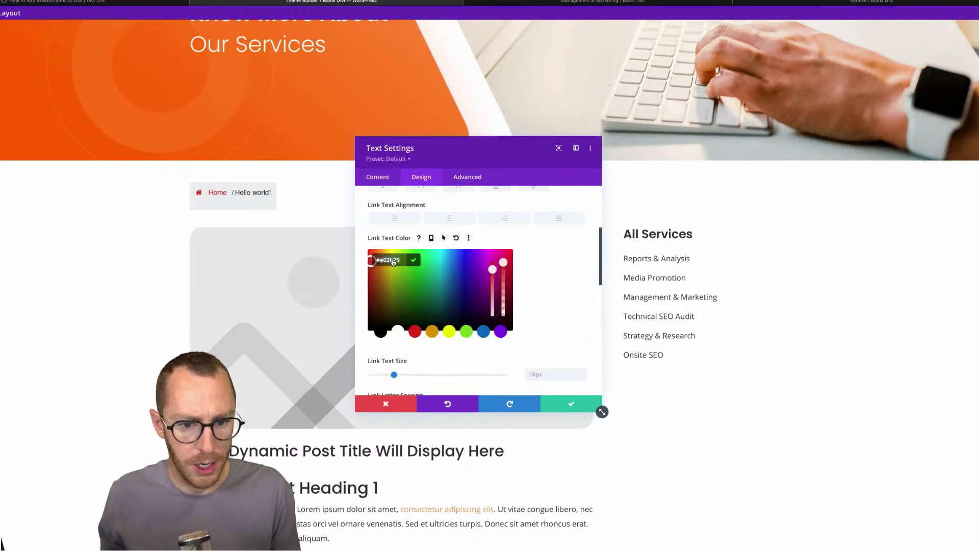
pyautogui.press('super+v')
pyautogui.click(413, 259)
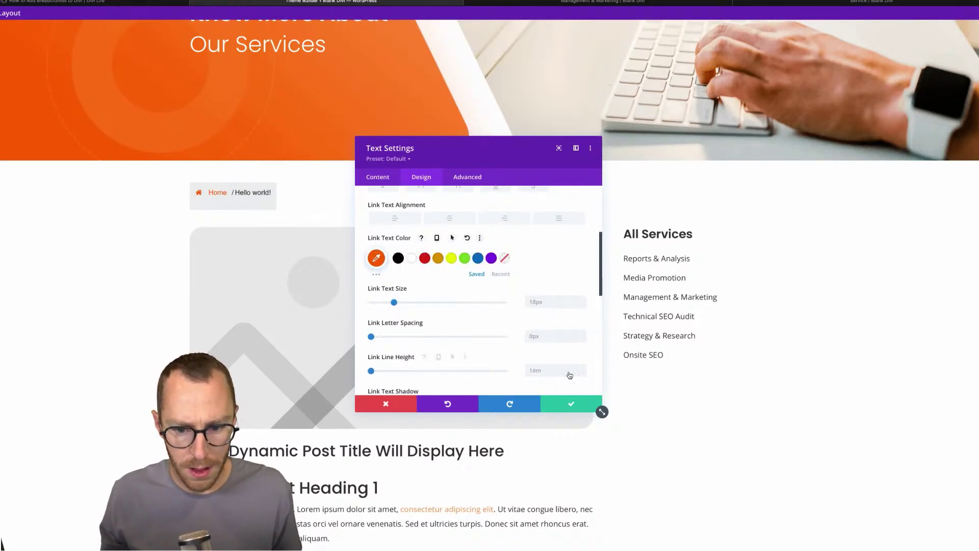
pyautogui.click(572, 406)
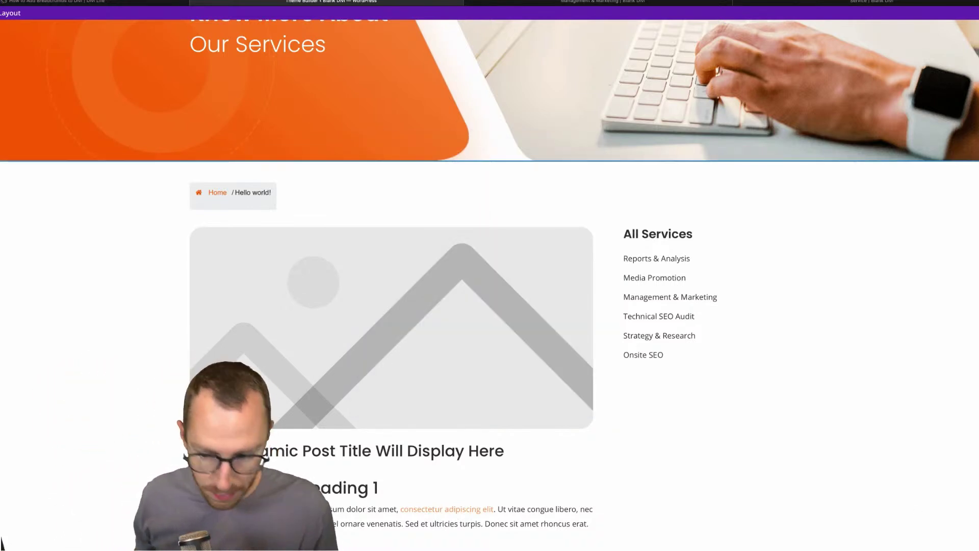
# Step: Reload the Management & Marketing project page and check the link color and top spacing of its breadcrumbs
pyautogui.click(636, 5)
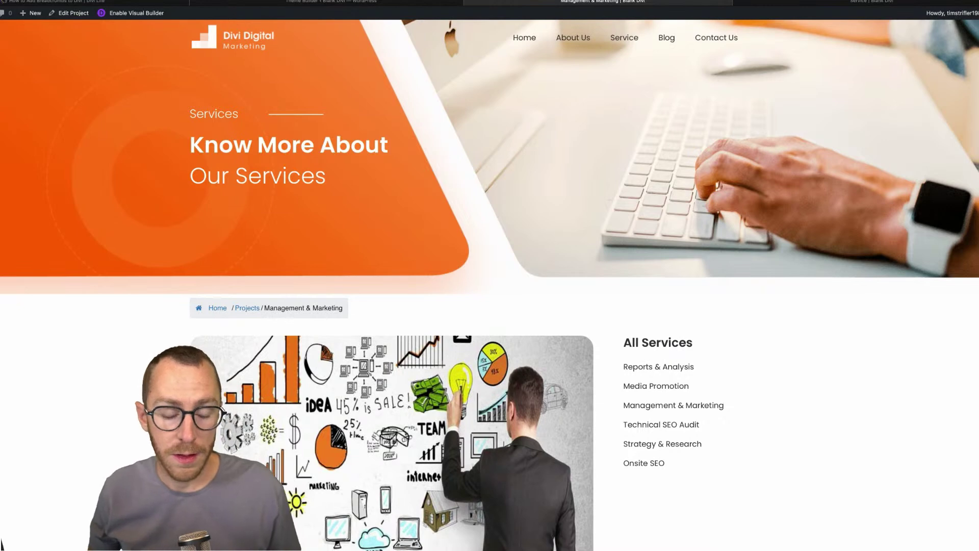
pyautogui.press('super+r')
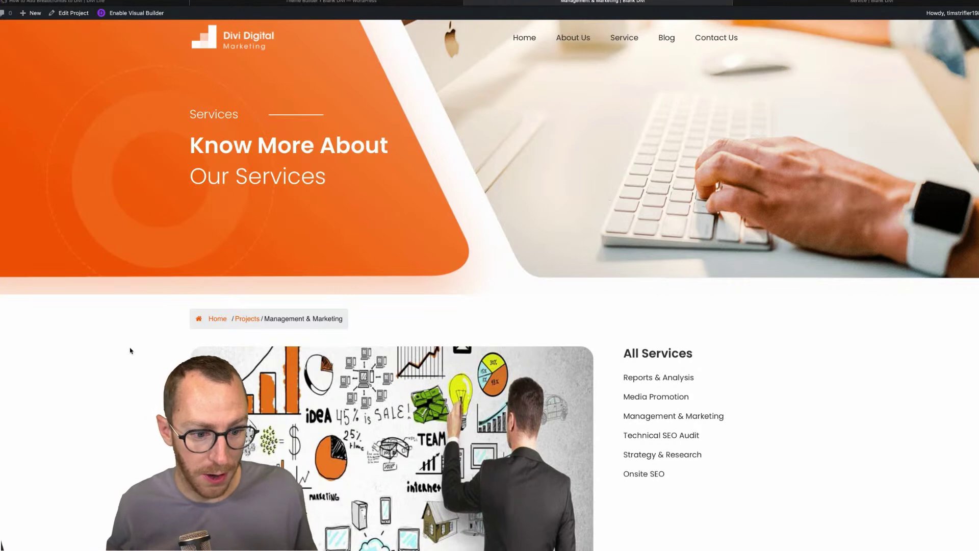
pyautogui.click(316, 2)
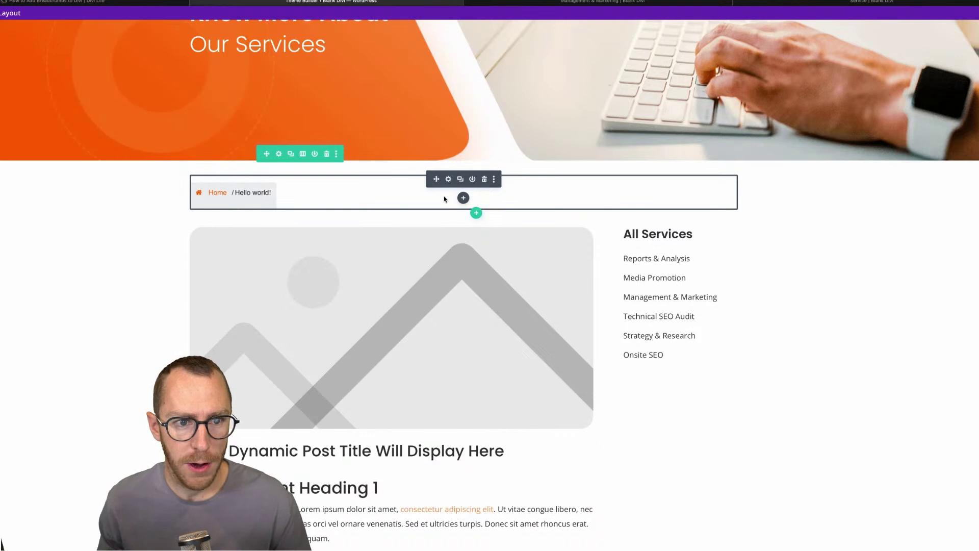
pyautogui.click(115, 1)
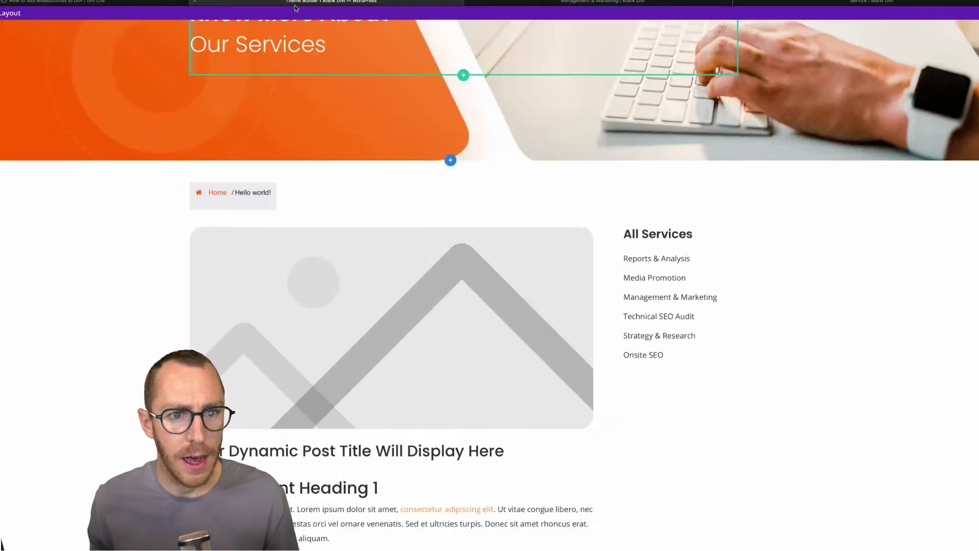
pyautogui.click(306, 2)
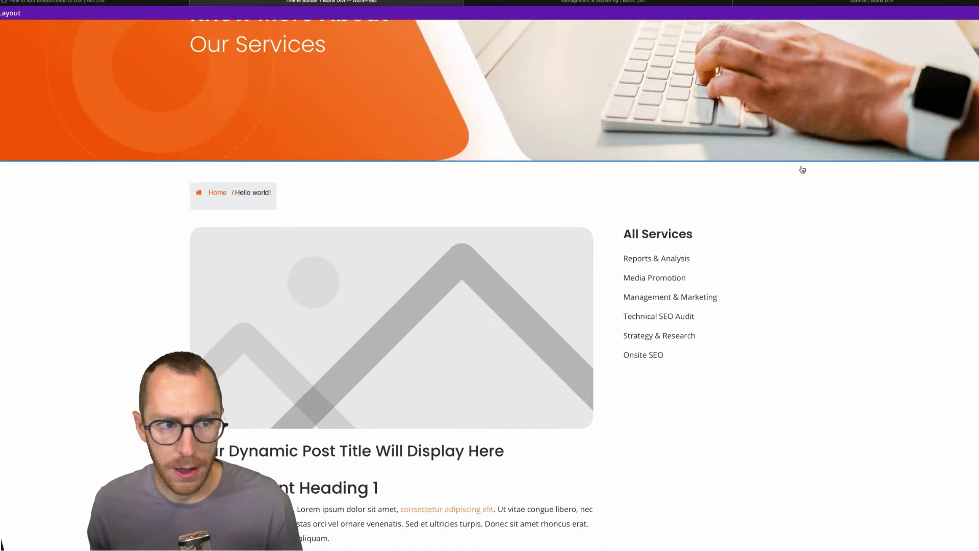
pyautogui.click(587, 3)
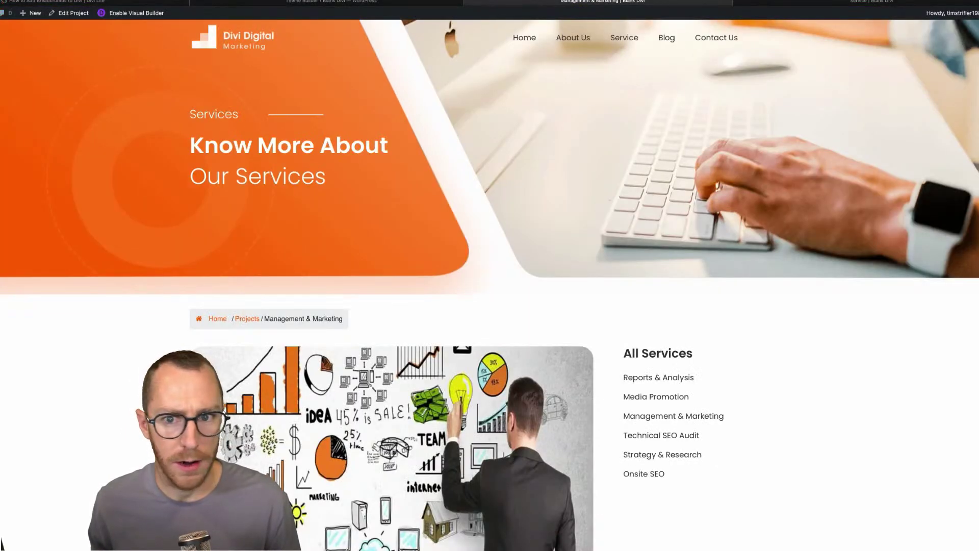
# Step: Open the Flexy Breadcrumb plugin's settings from the site's WordPress dashboard
pyautogui.click(869, 3)
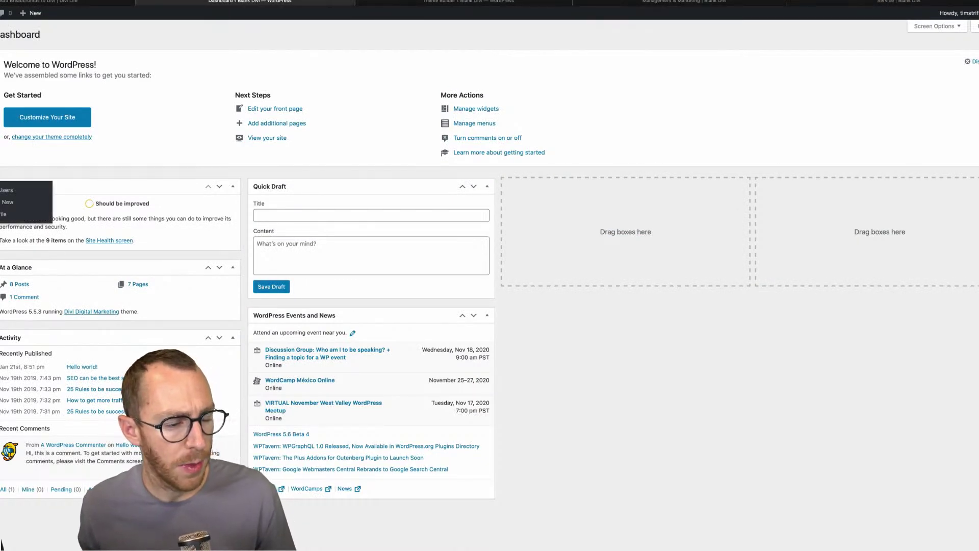
pyautogui.moveTo(1, 214)
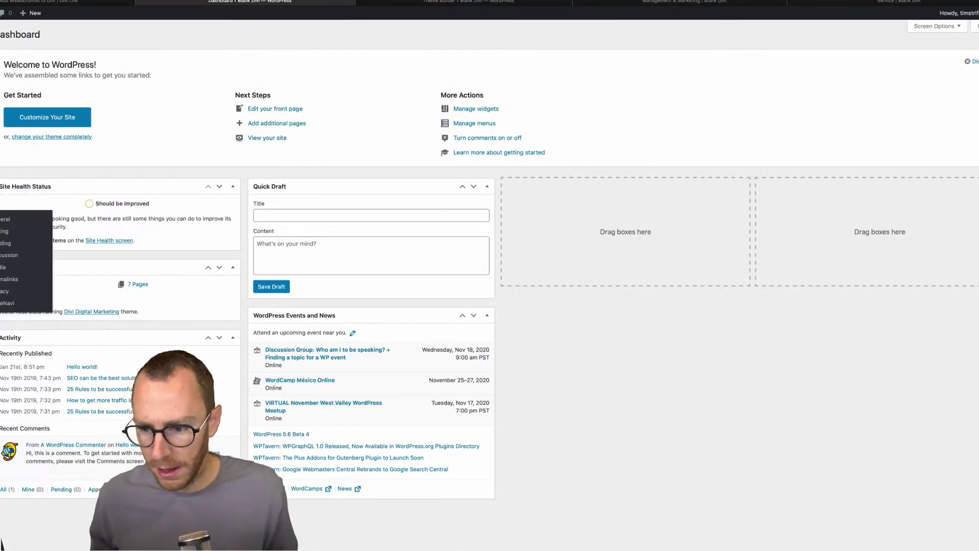
pyautogui.moveTo(0, 236)
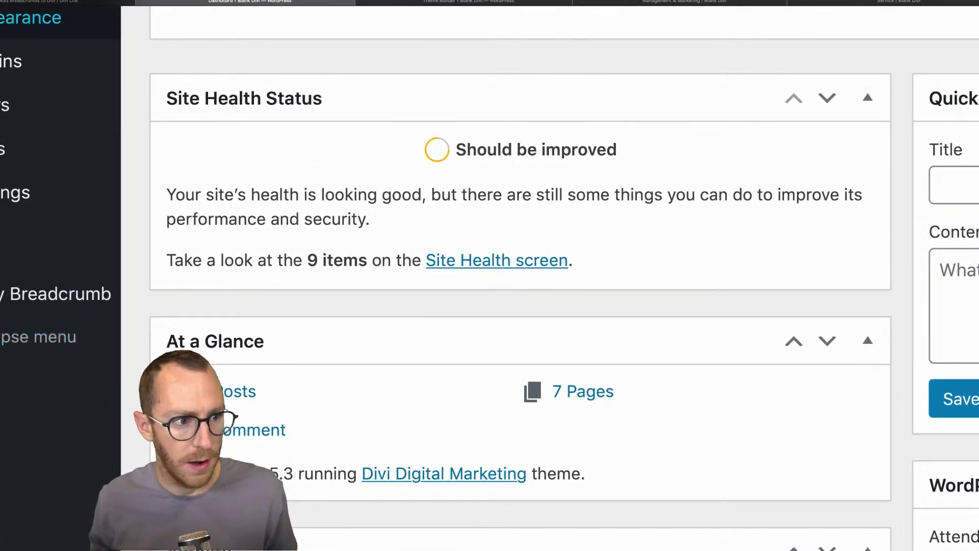
pyautogui.moveTo(1, 105)
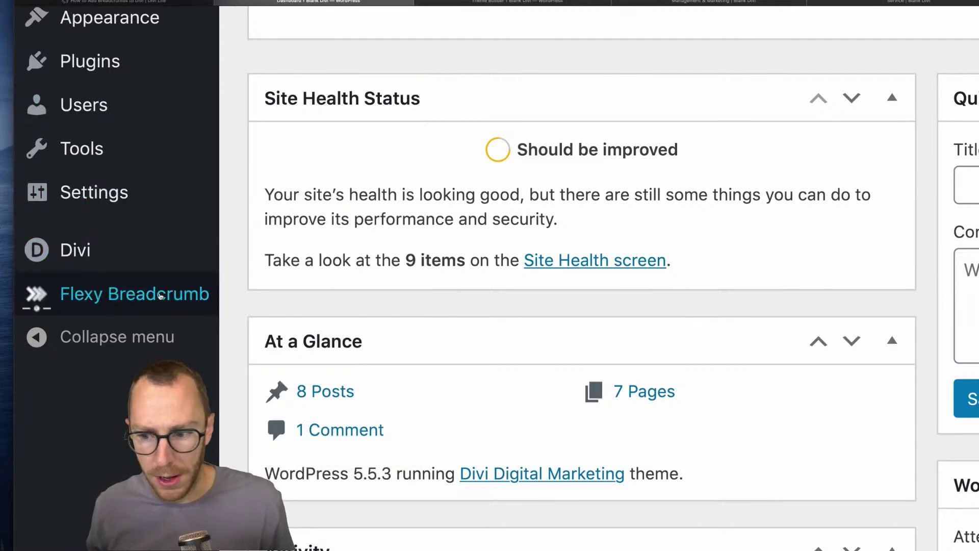
pyautogui.click(139, 294)
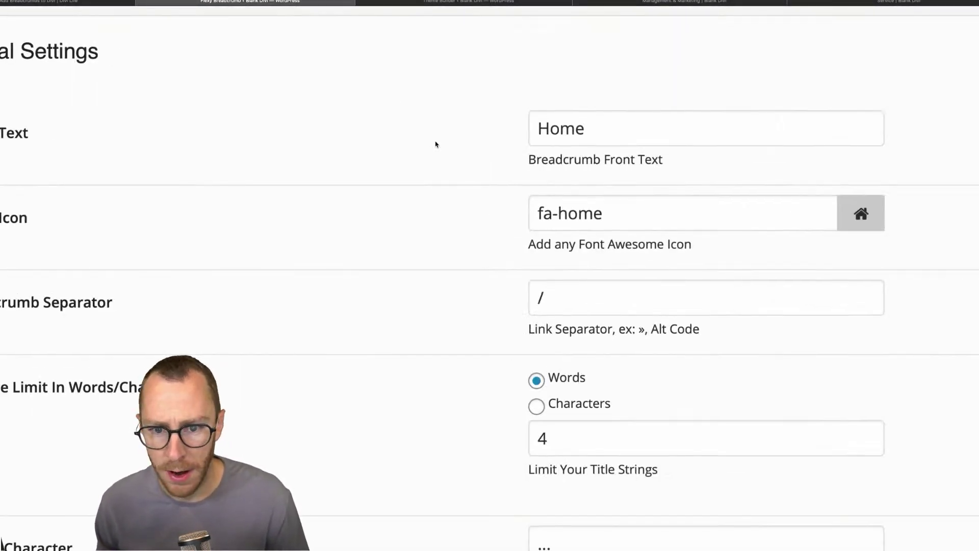
# Step: Compare the plugin's Home Text setting with the first breadcrumb link on the Management & Marketing project page
pyautogui.doubleClick(556, 131)
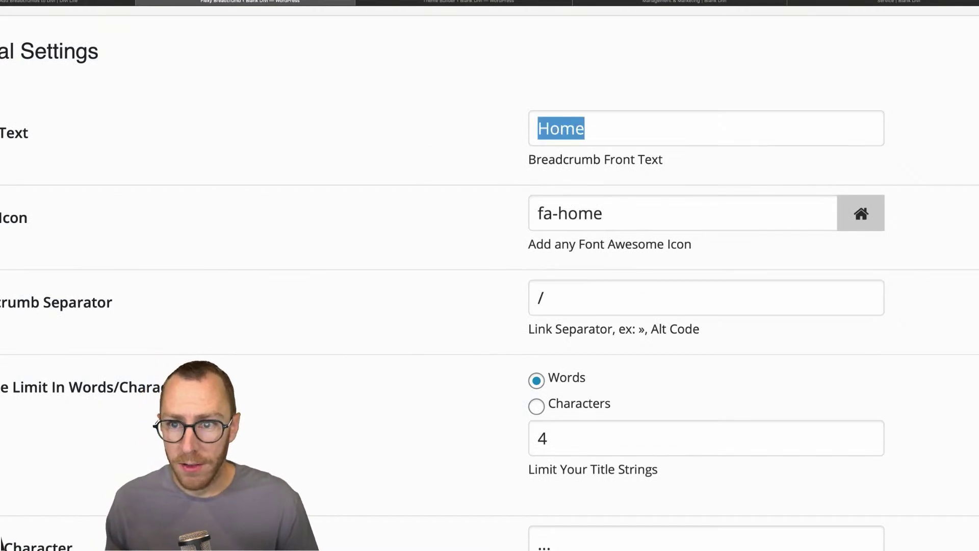
pyautogui.click(703, 3)
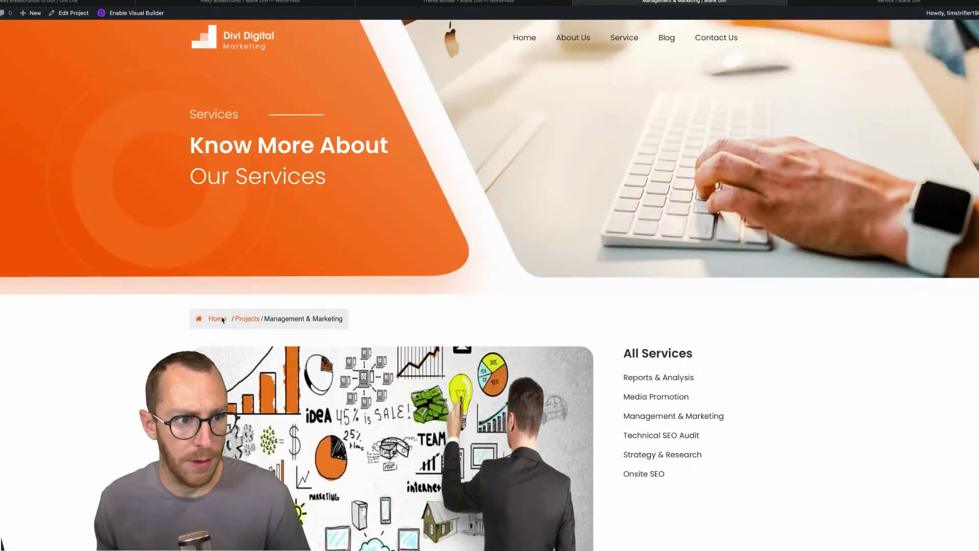
pyautogui.click(94, 2)
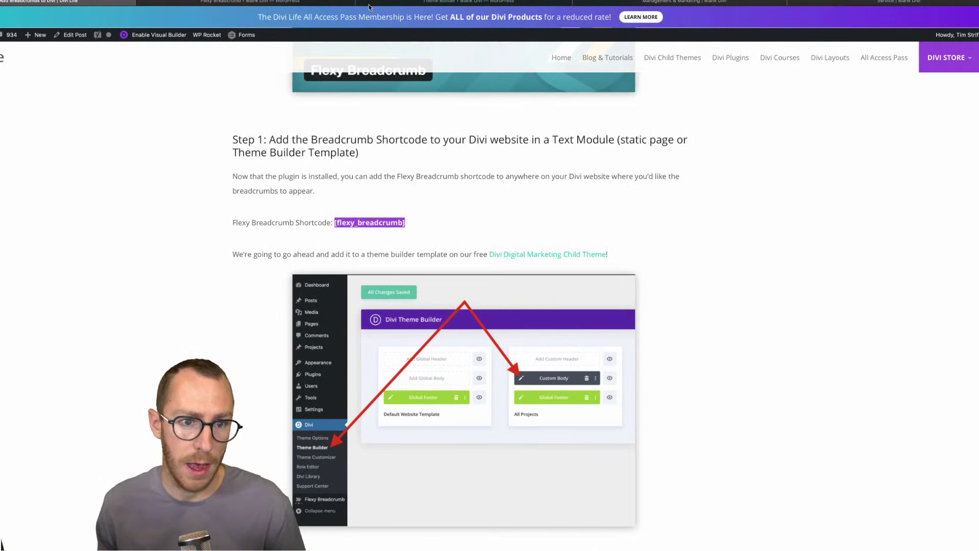
pyautogui.click(283, 3)
pyautogui.scroll(-1, 508, 201)
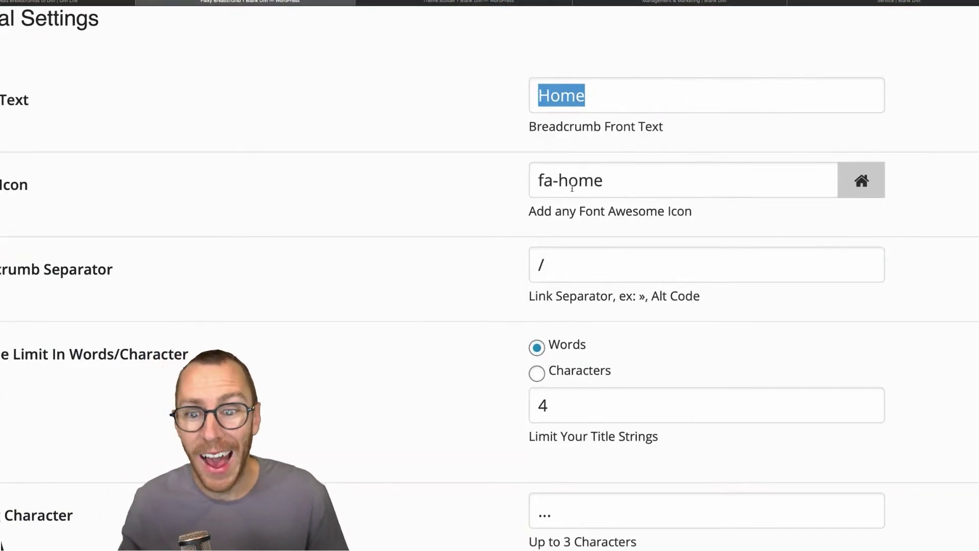
# Step: Browse the Font Awesome icons available for the Home Icon setting without choosing a different one
pyautogui.doubleClick(571, 196)
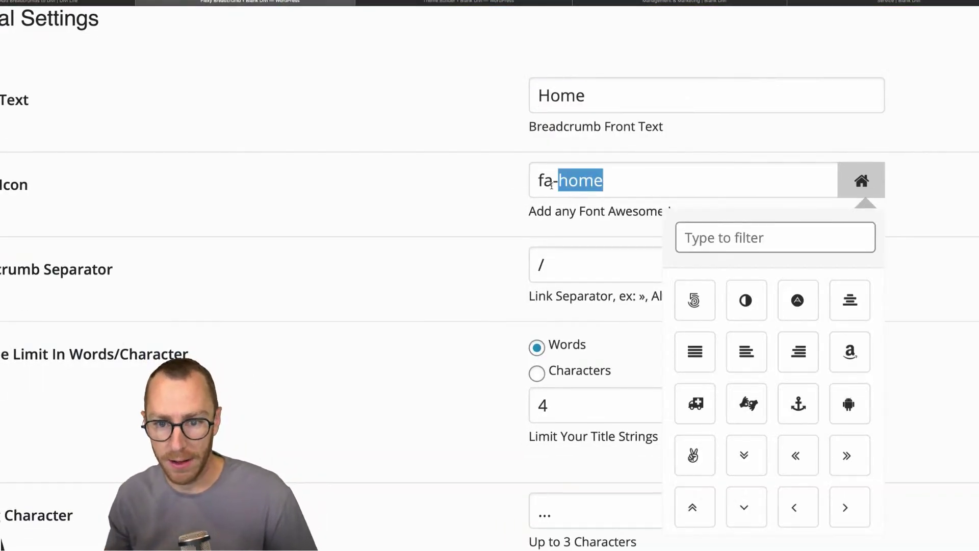
pyautogui.click(554, 181)
pyautogui.click(568, 182)
pyautogui.click(884, 182)
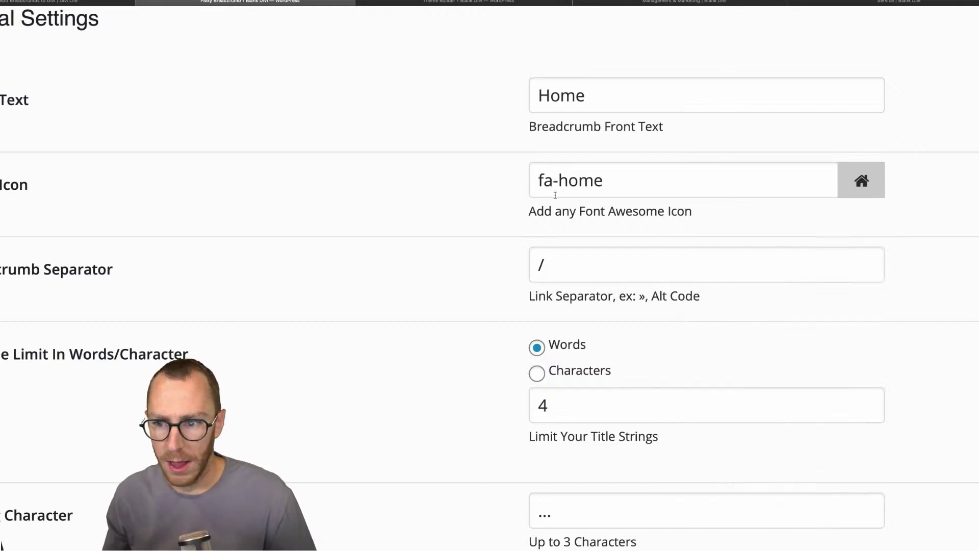
pyautogui.click(862, 183)
pyautogui.scroll(-5, 750, 361)
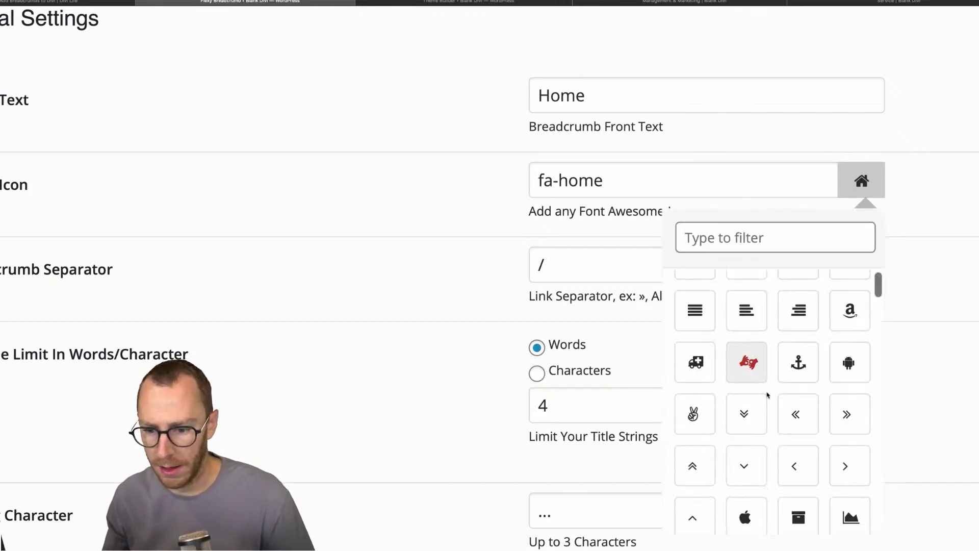
pyautogui.scroll(-3, 768, 395)
pyautogui.scroll(3, 399, 218)
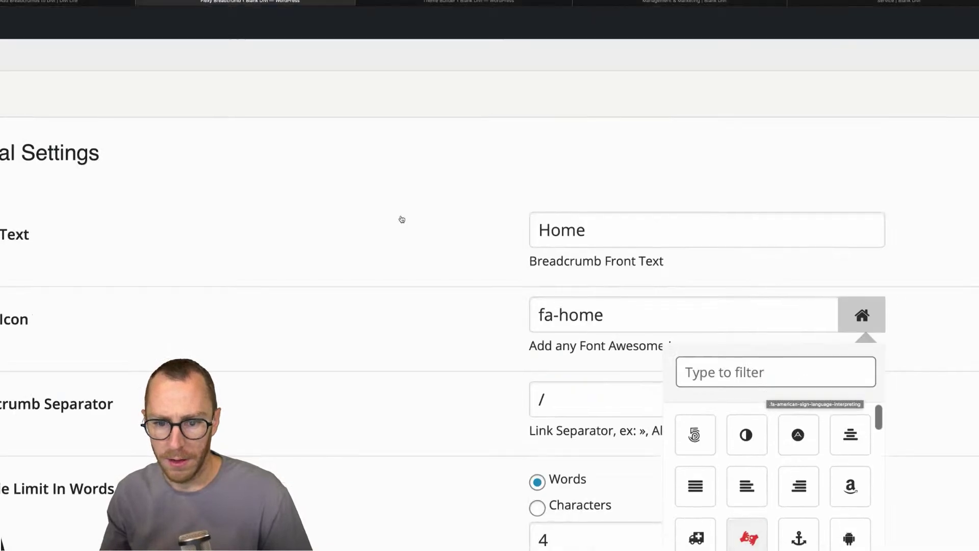
pyautogui.click(357, 234)
# Step: Set the Breadcrumb Separator to », review the remaining General Settings and save the changes
pyautogui.scroll(-3, 357, 234)
pyautogui.doubleClick(566, 187)
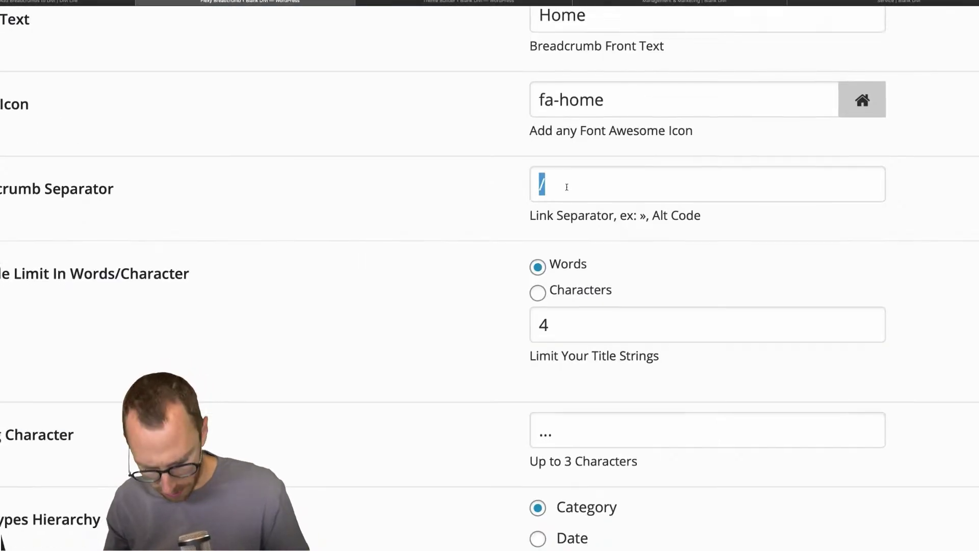
pyautogui.write('»')
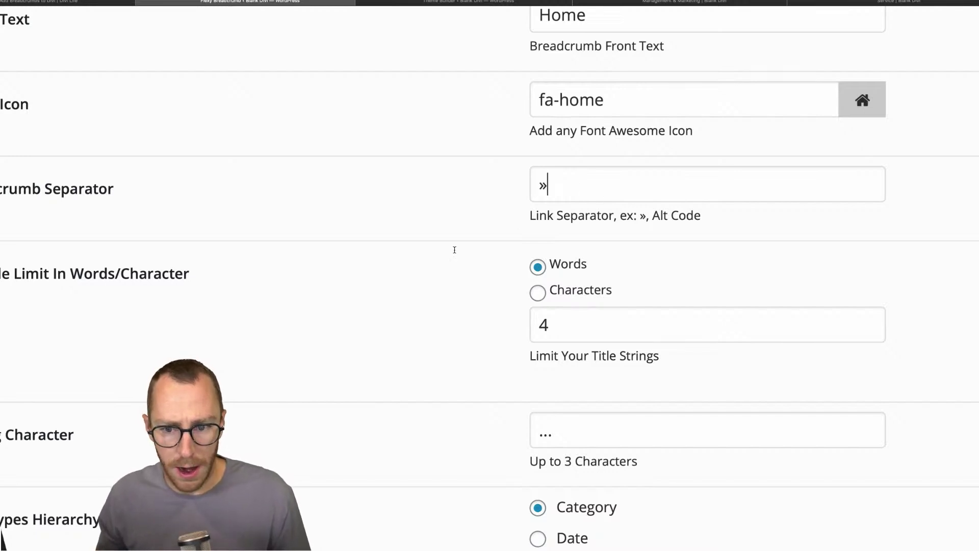
pyautogui.scroll(-1, 454, 250)
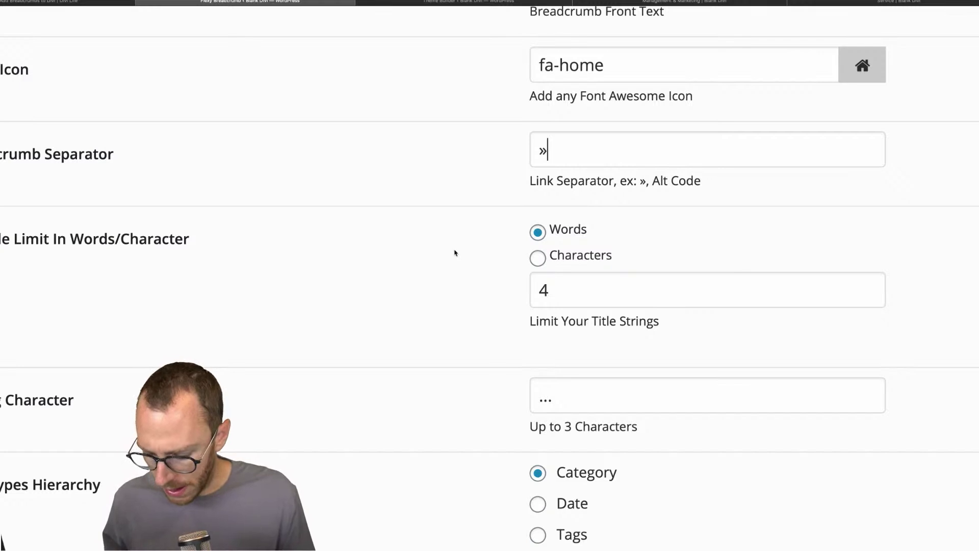
pyautogui.scroll(-2, 455, 253)
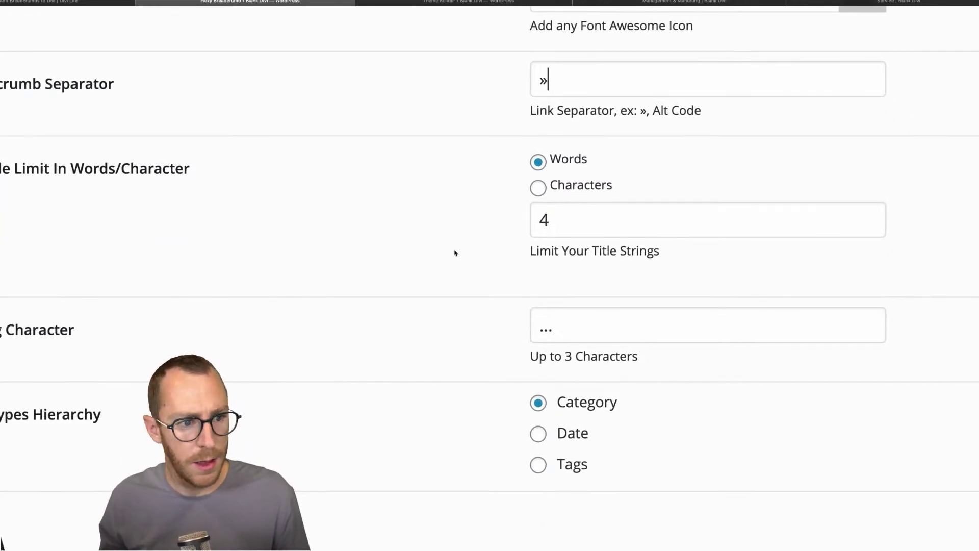
pyautogui.scroll(-3, 455, 252)
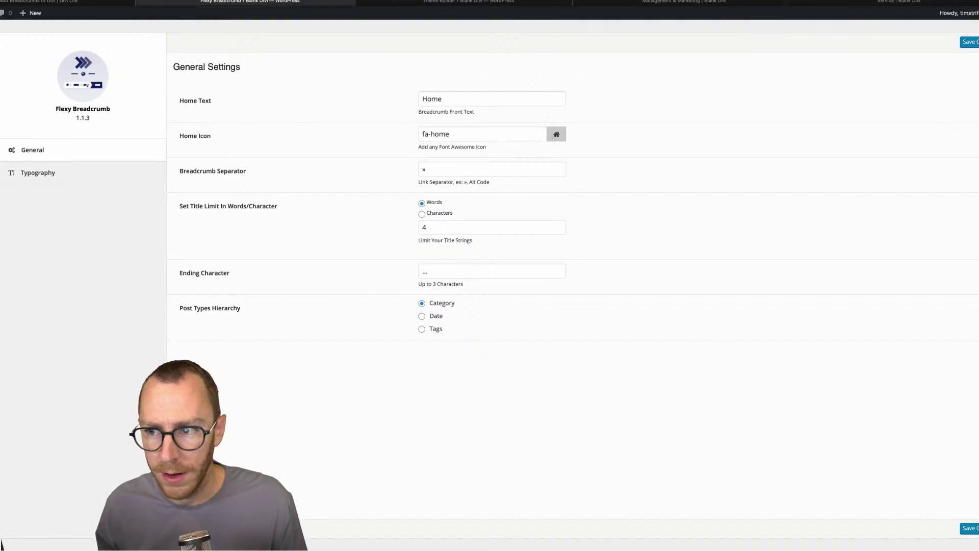
pyautogui.click(970, 45)
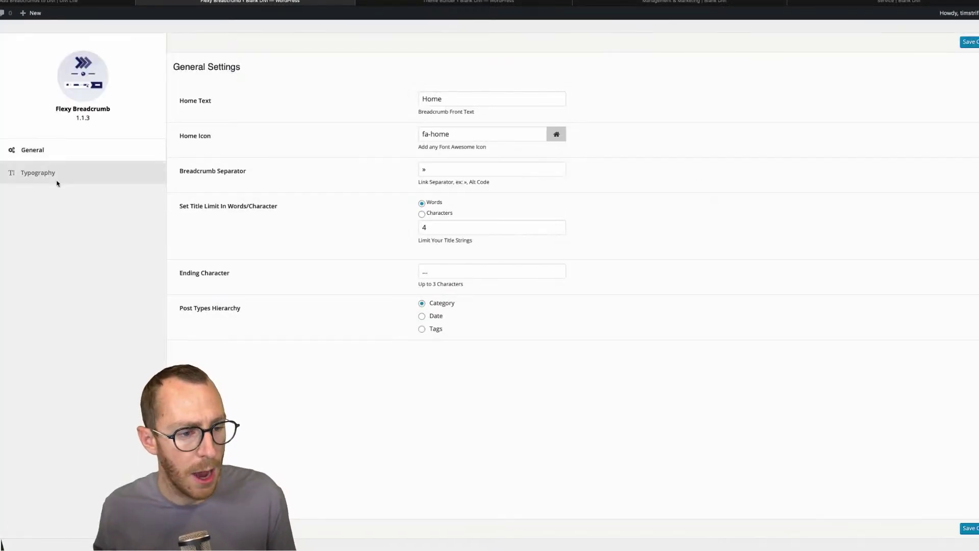
# Step: Make the Breadcrumb Background Color fully transparent in the plugin's Typography settings and save the changes
pyautogui.click(38, 175)
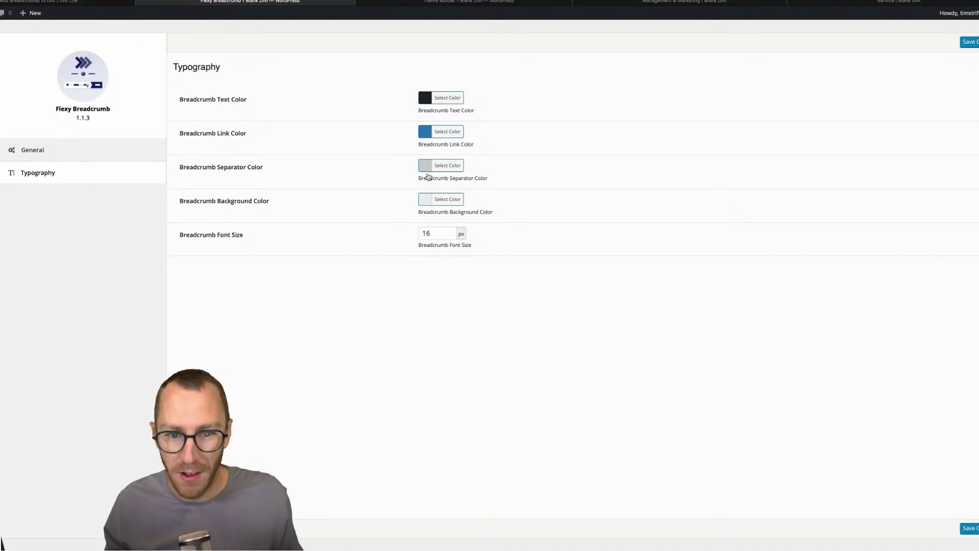
pyautogui.click(441, 197)
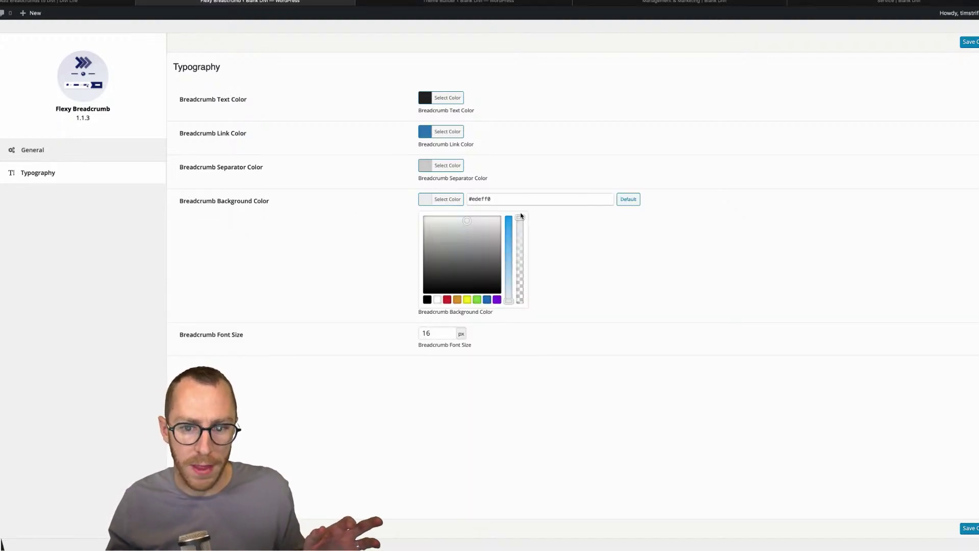
pyautogui.moveTo(520, 218); pyautogui.dragTo(521, 343)
pyautogui.click(520, 343)
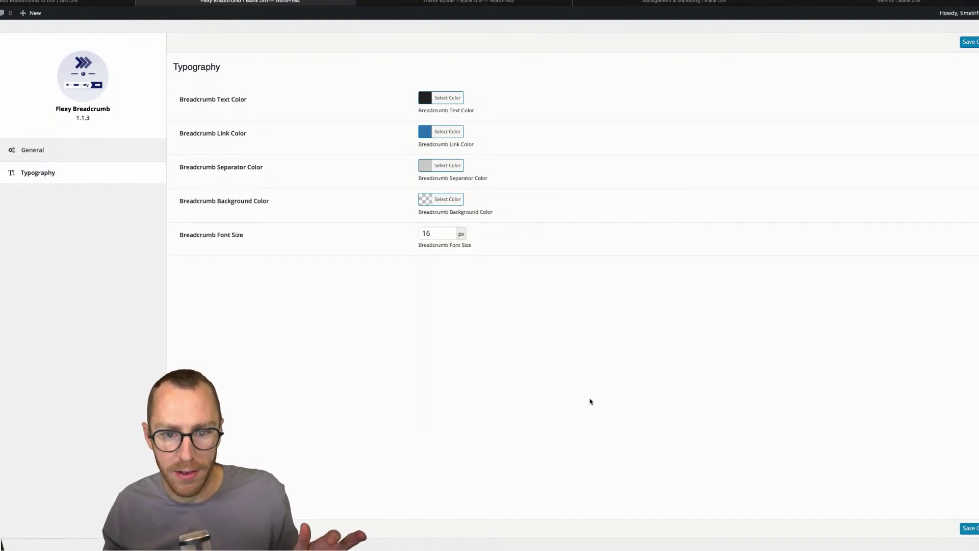
pyautogui.click(970, 43)
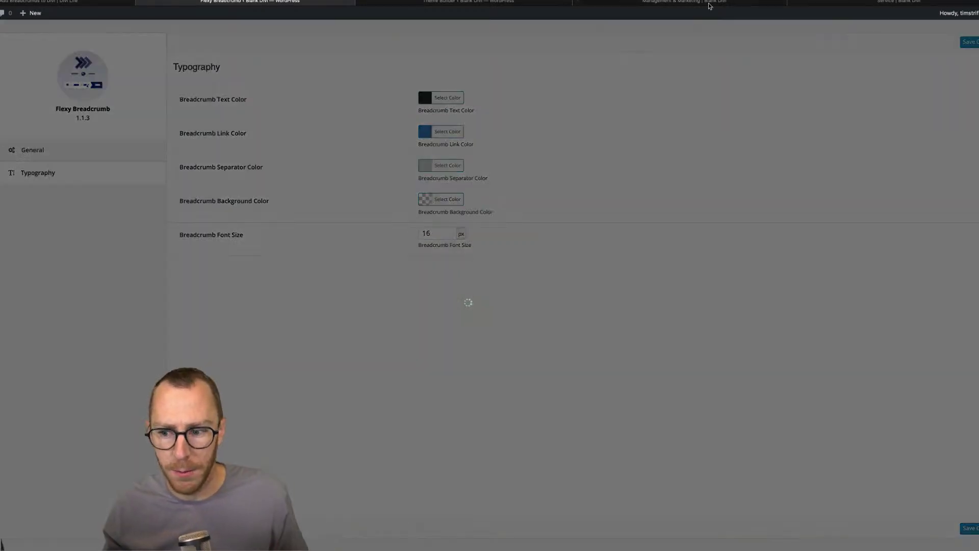
# Step: Reload the Management & Marketing project page and check the breadcrumb's separators, background and current page title
pyautogui.click(697, 3)
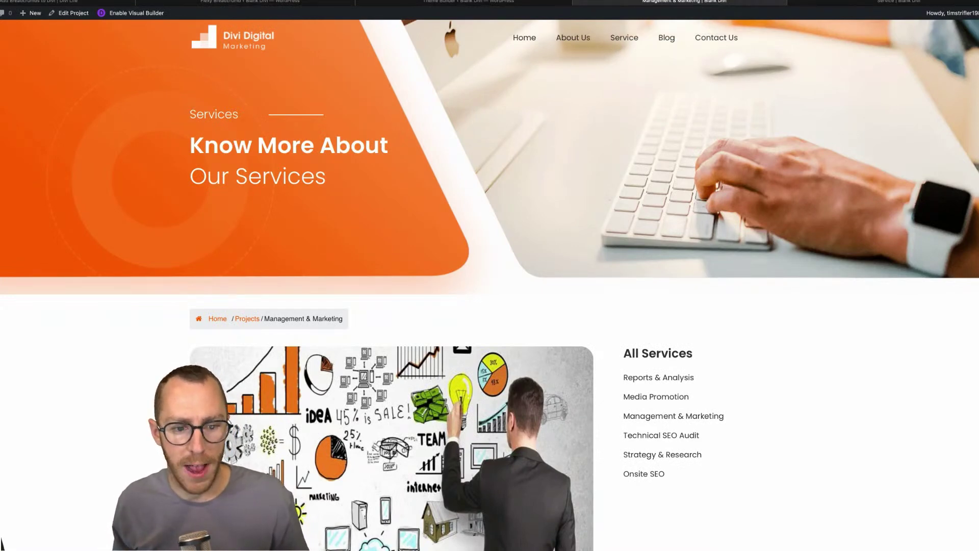
pyautogui.press('super+r')
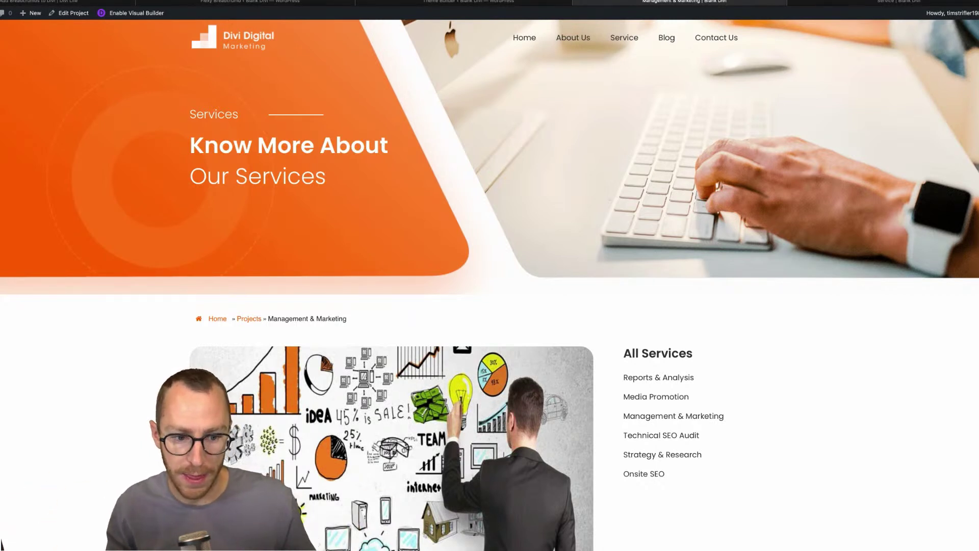
pyautogui.scroll(-1, 259, 252)
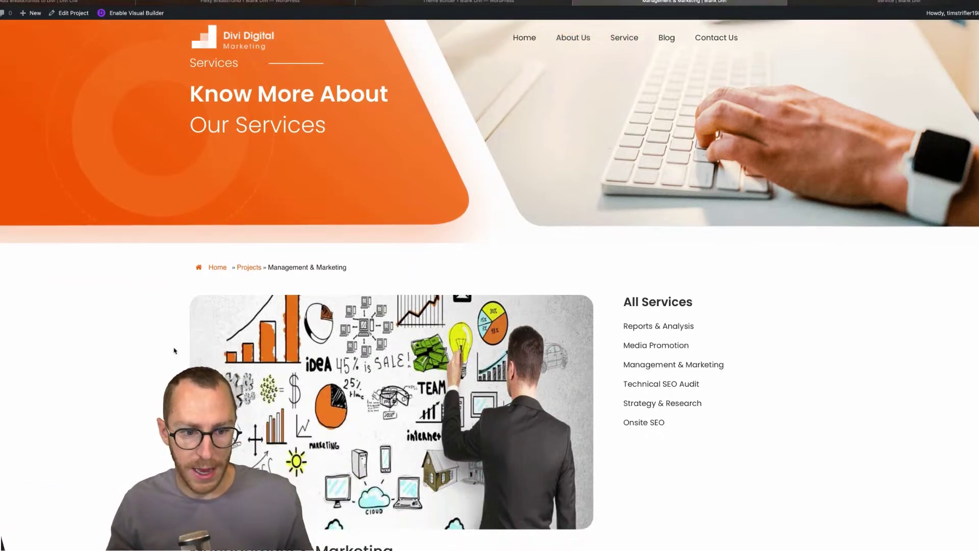
pyautogui.doubleClick(263, 267)
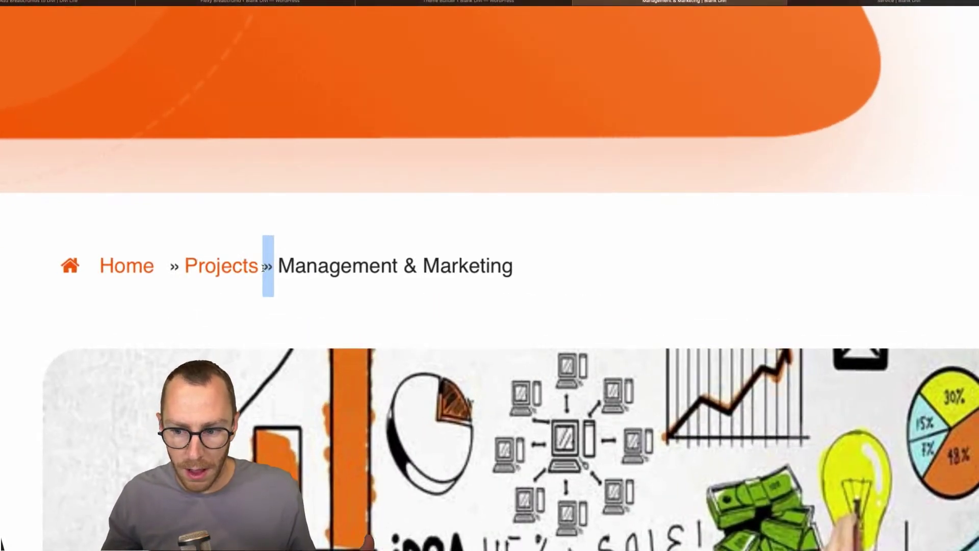
pyautogui.click(228, 306)
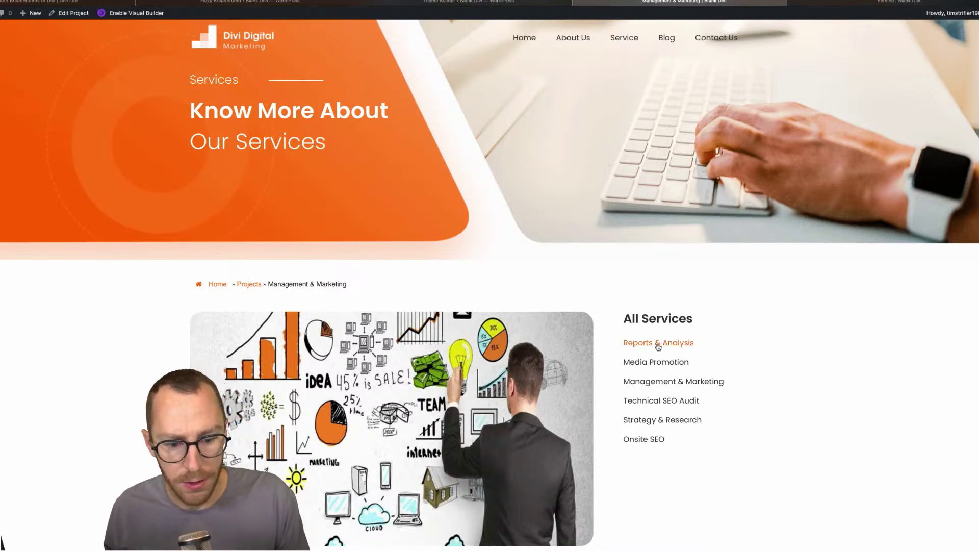
pyautogui.scroll(-3, 351, 398)
pyautogui.doubleClick(346, 390)
pyautogui.tripleClick(347, 390)
pyautogui.click(347, 390)
pyautogui.scroll(1, 626, 208)
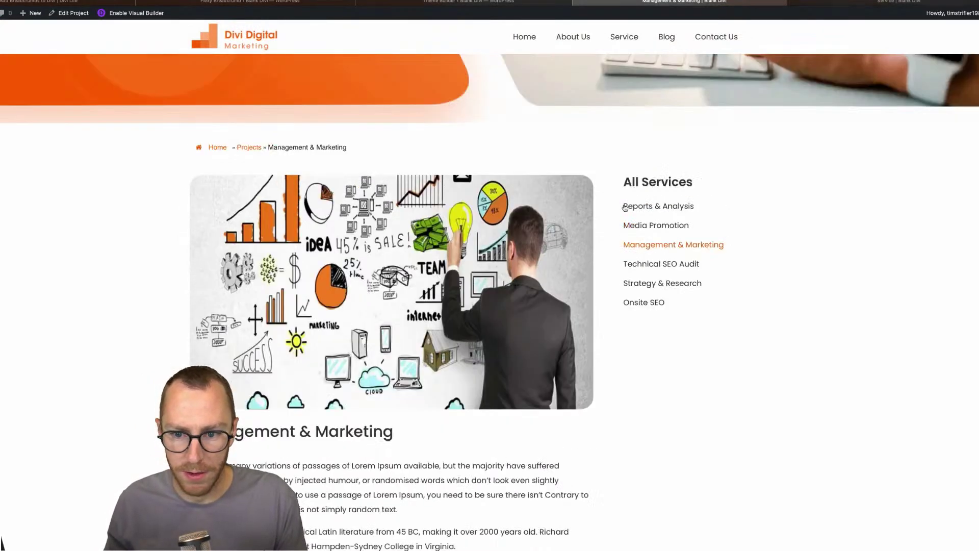
# Step: Open the Reports & Analysis service page in a new browser tab and examine its breadcrumb trail
pyautogui.keyDown('super'); pyautogui.click(659, 226); pyautogui.keyUp('super')
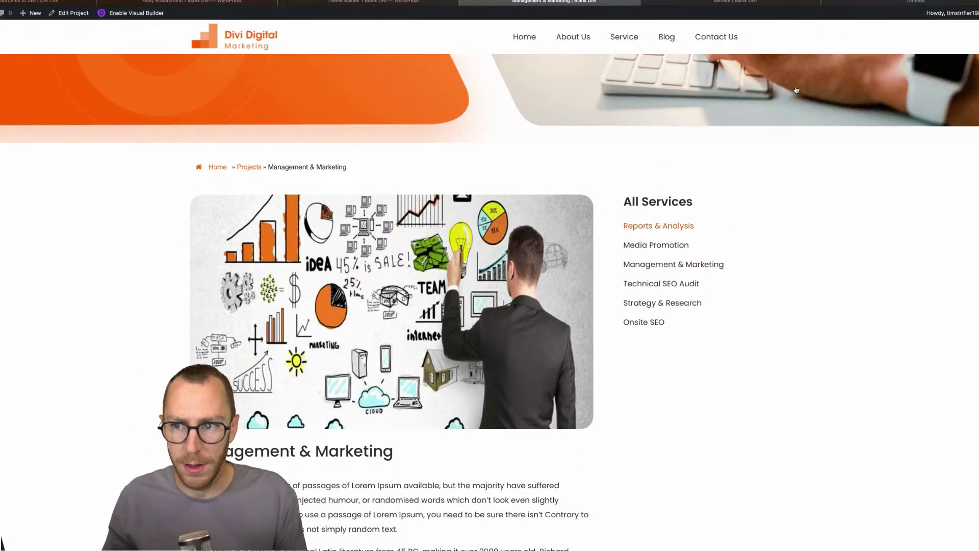
pyautogui.click(734, 1)
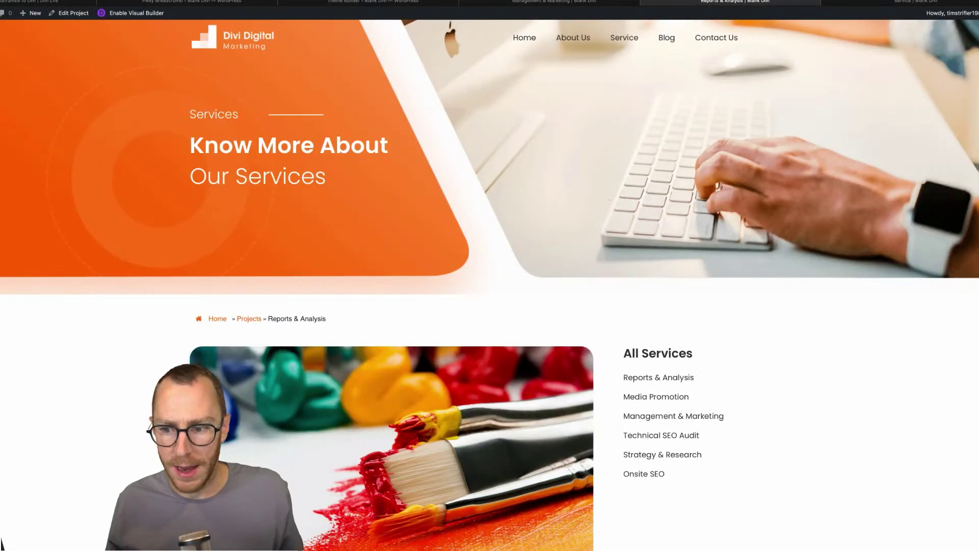
pyautogui.scroll(-3, 370, 339)
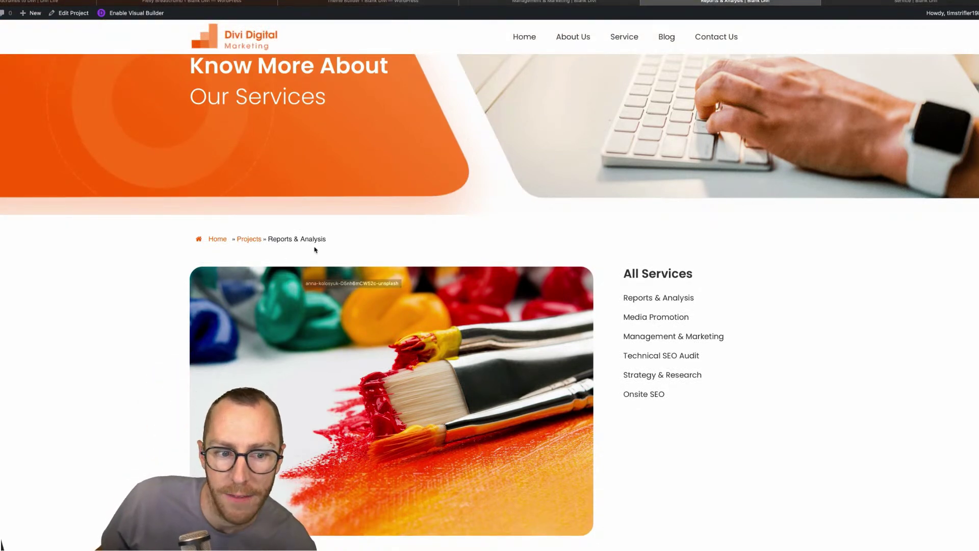
pyautogui.scroll(1, 350, 245)
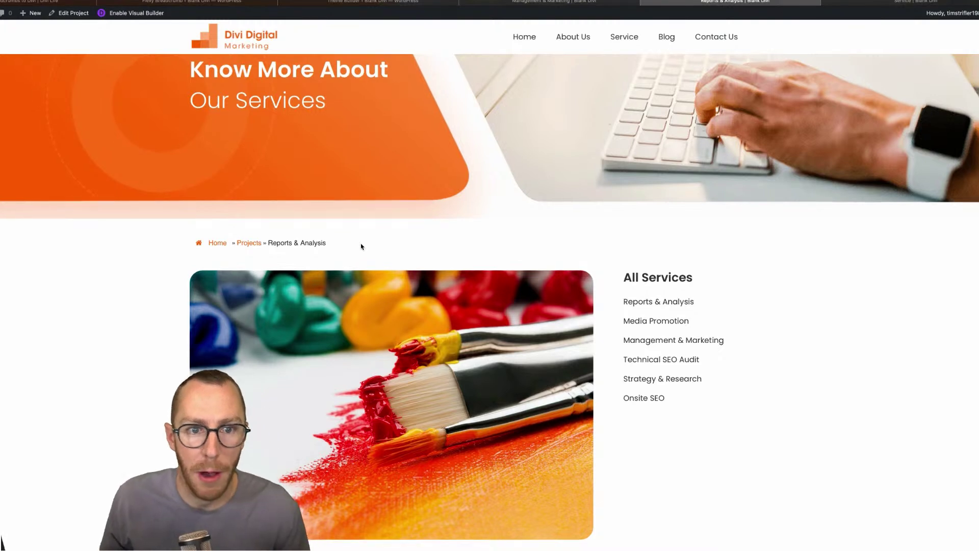
pyautogui.scroll(3, 361, 247)
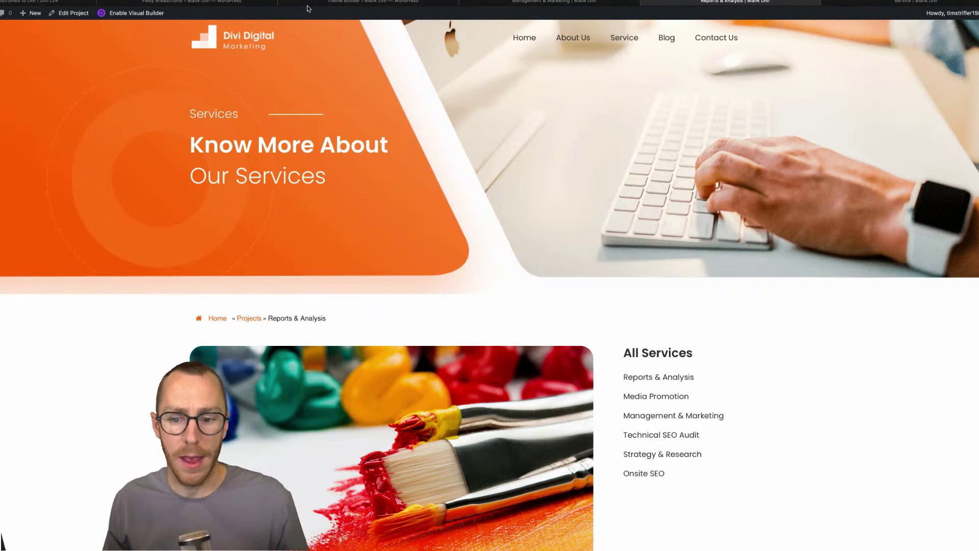
# Step: Return to the How to Add Breadcrumbs to Divi article and review its instructions through to the end
pyautogui.click(33, 3)
pyautogui.scroll(-3, 254, 295)
pyautogui.scroll(-8, 239, 283)
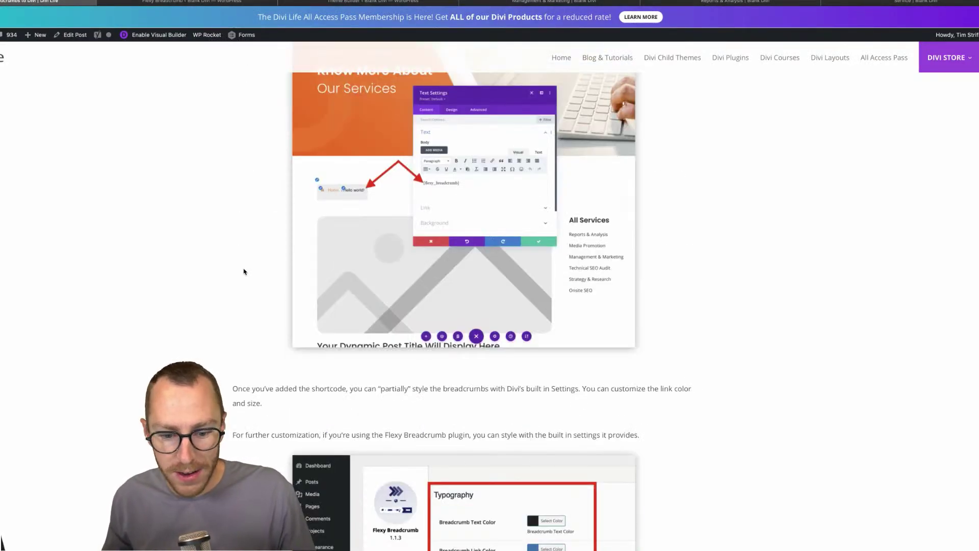
pyautogui.scroll(10, 687, 277)
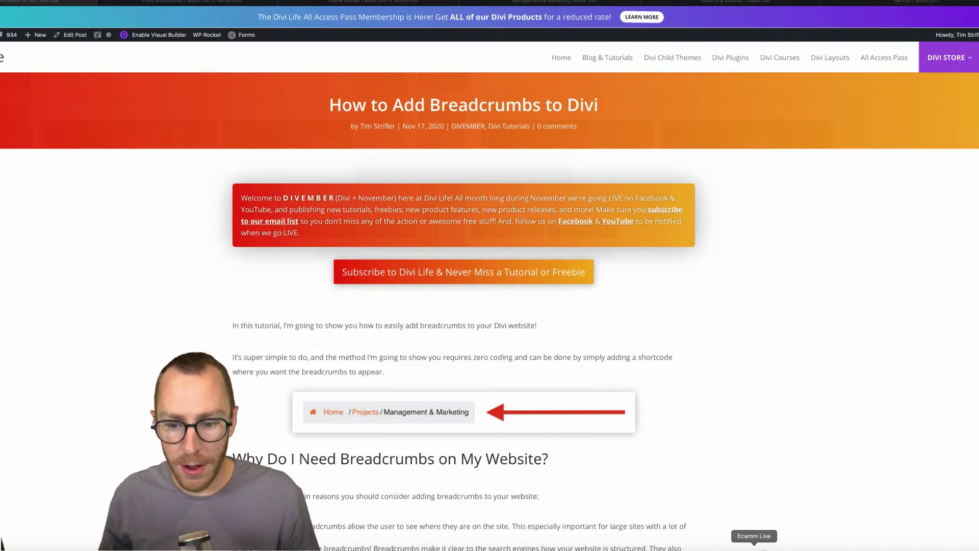
pyautogui.scroll(-20, 751, 479)
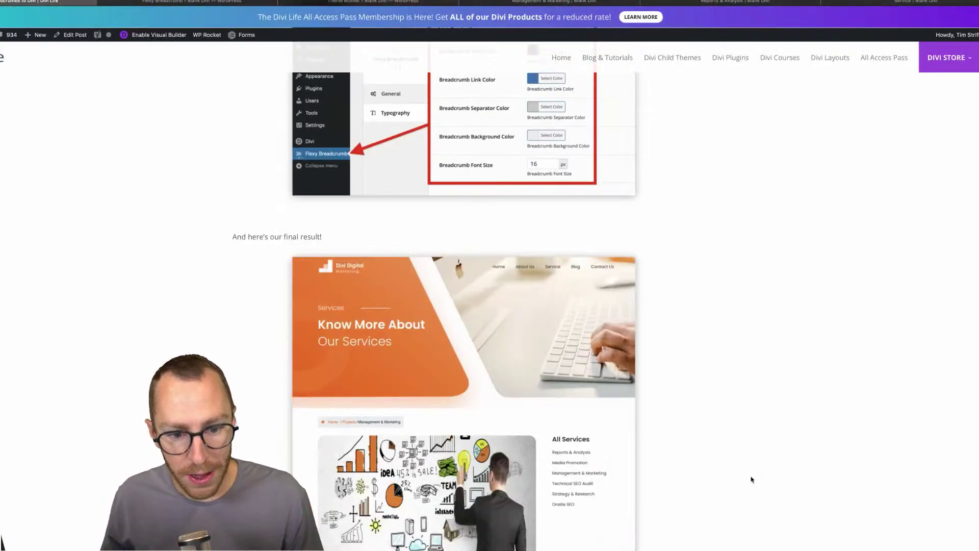
pyautogui.scroll(3, 602, 297)
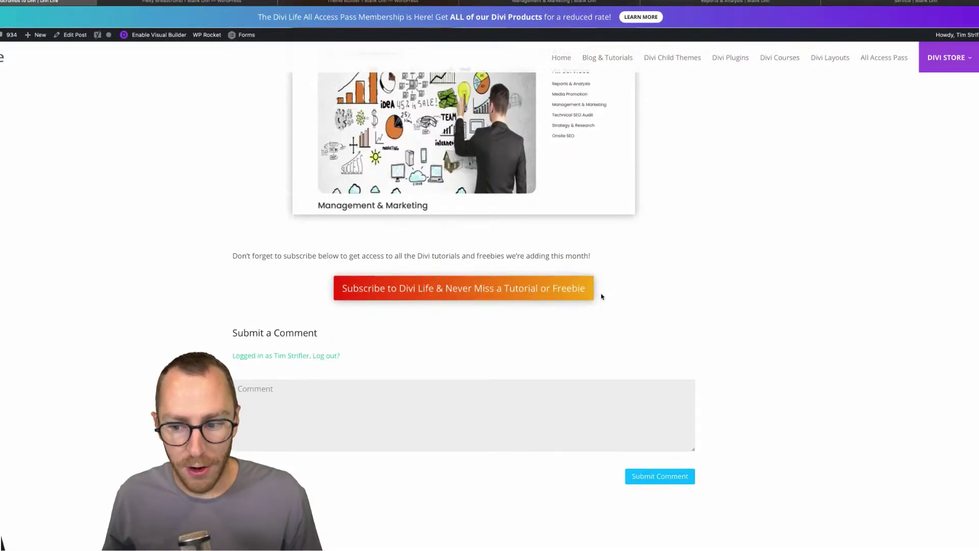
# Step: View the Divi Life email subscription form from the article, close it unfilled and return to the article's Typography section
pyautogui.click(522, 291)
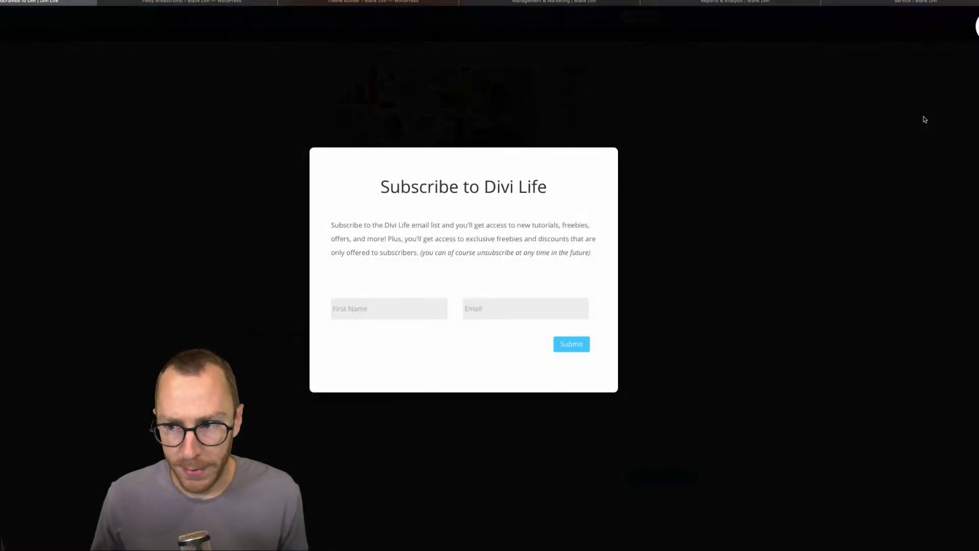
pyautogui.click(976, 27)
pyautogui.scroll(15, 693, 255)
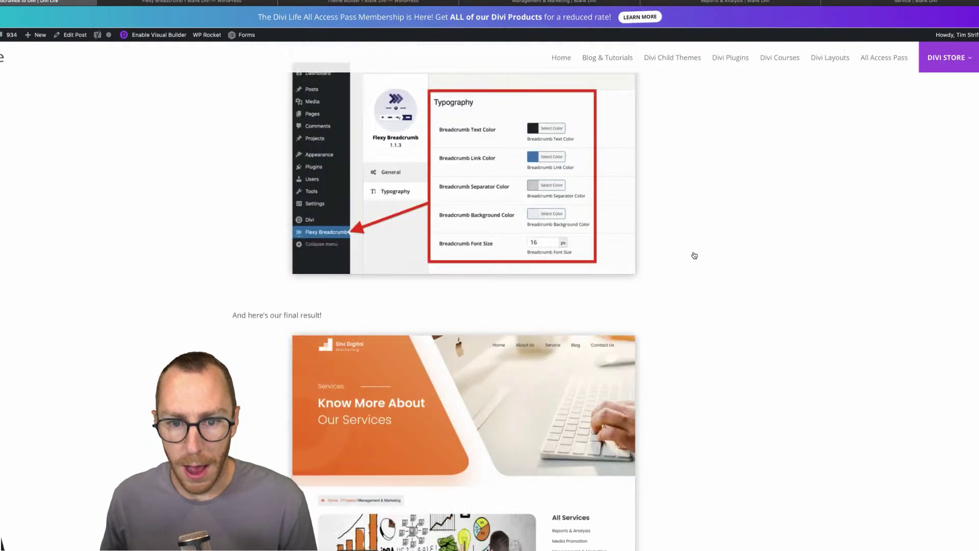